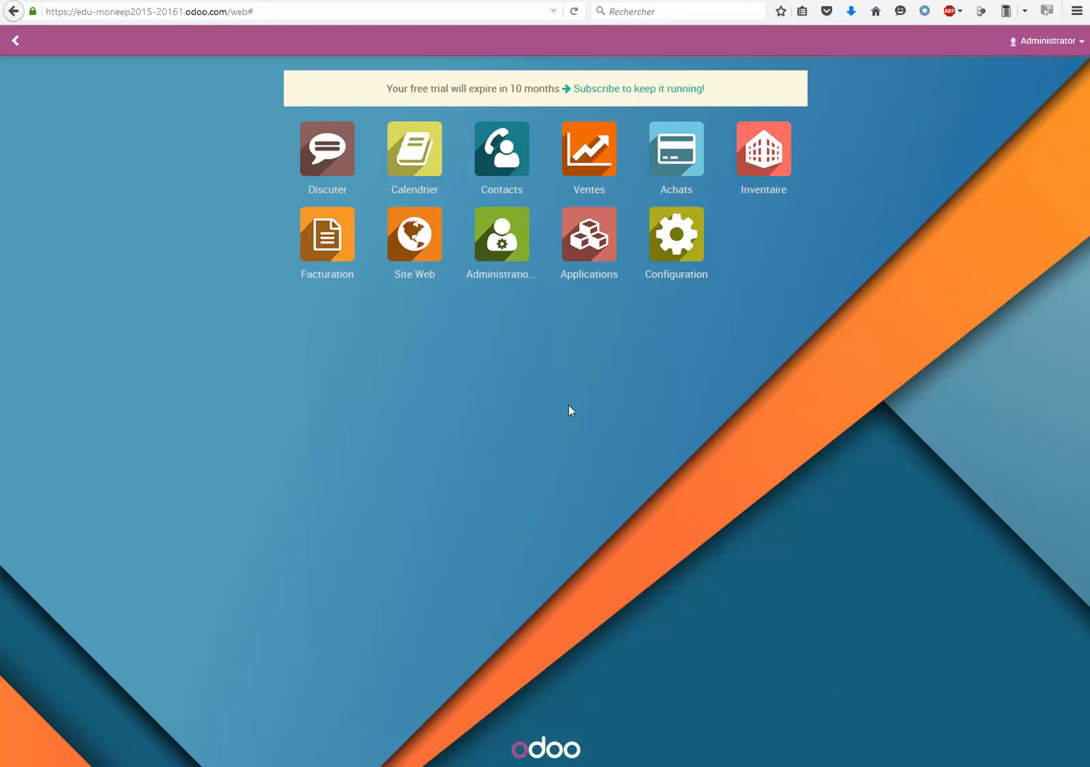
Open the purchasable articles in Achats and review the general information of Jus d'orange 1l
{"action": "left_click", "coordinate": [678, 164]}
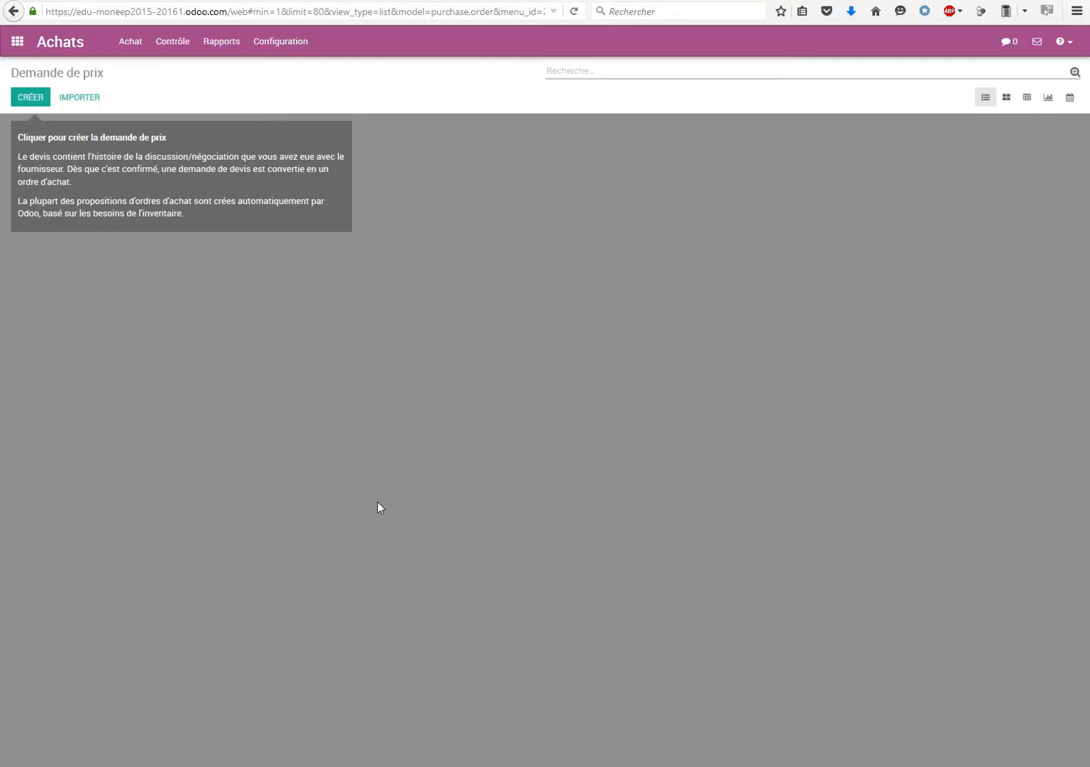
{"action": "left_click", "coordinate": [130, 43]}
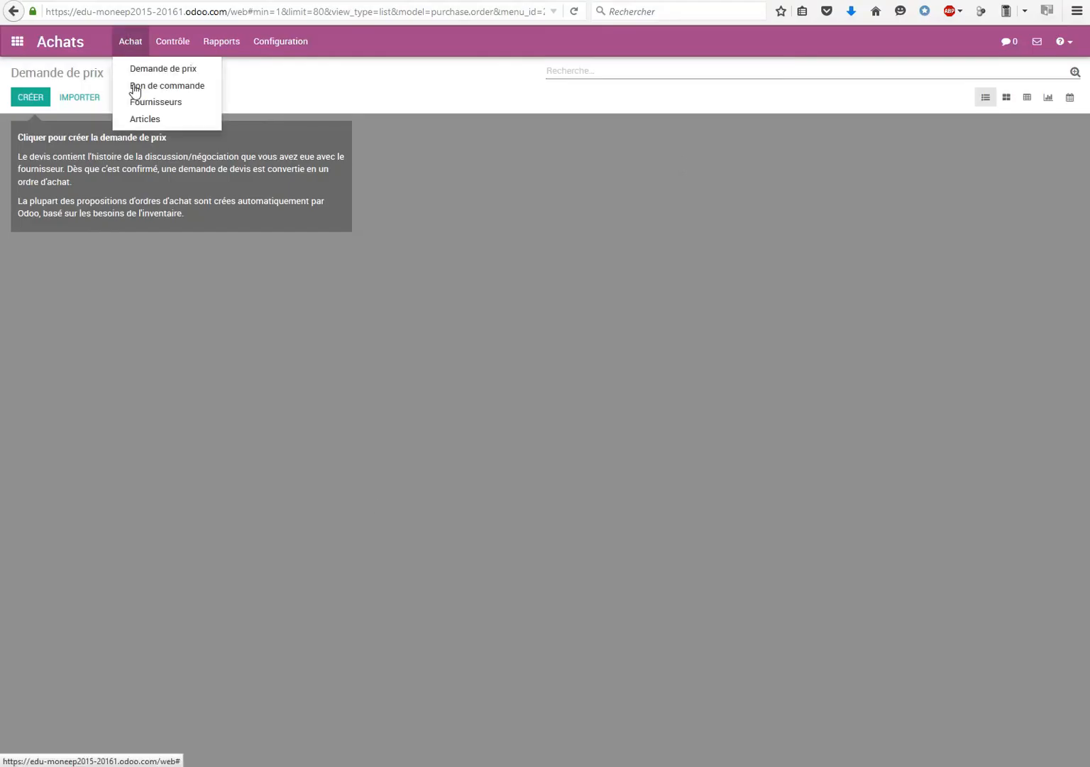
{"action": "left_click", "coordinate": [174, 122]}
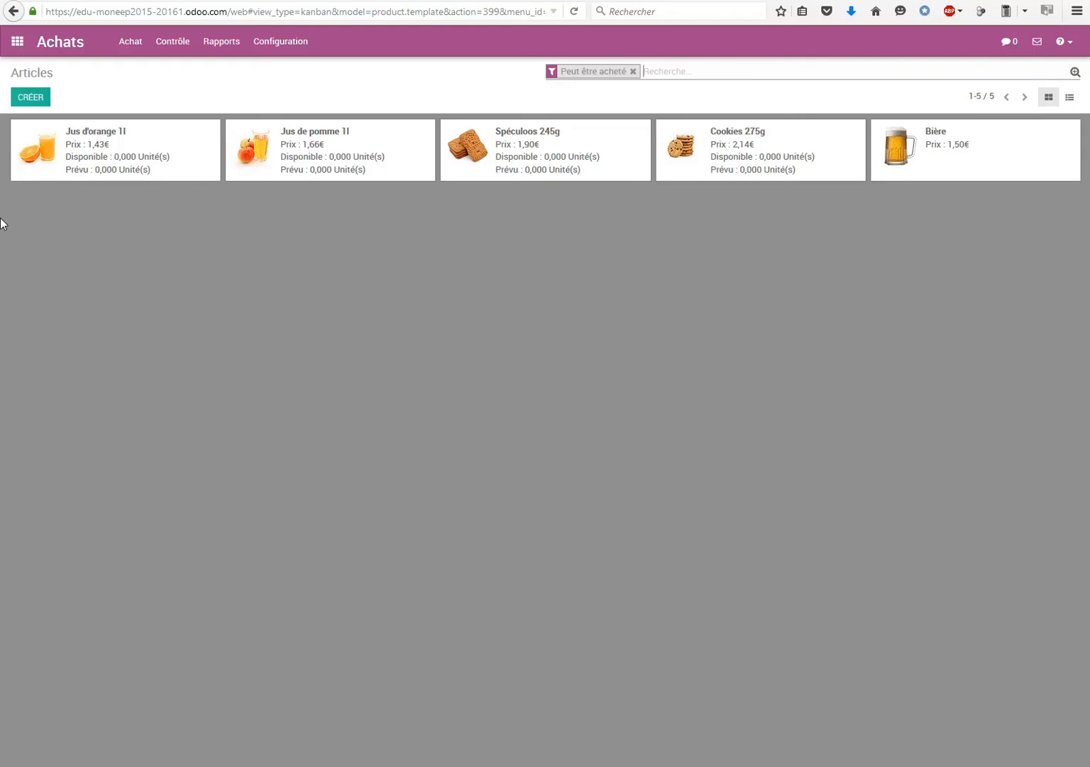
{"action": "left_click", "coordinate": [115, 157]}
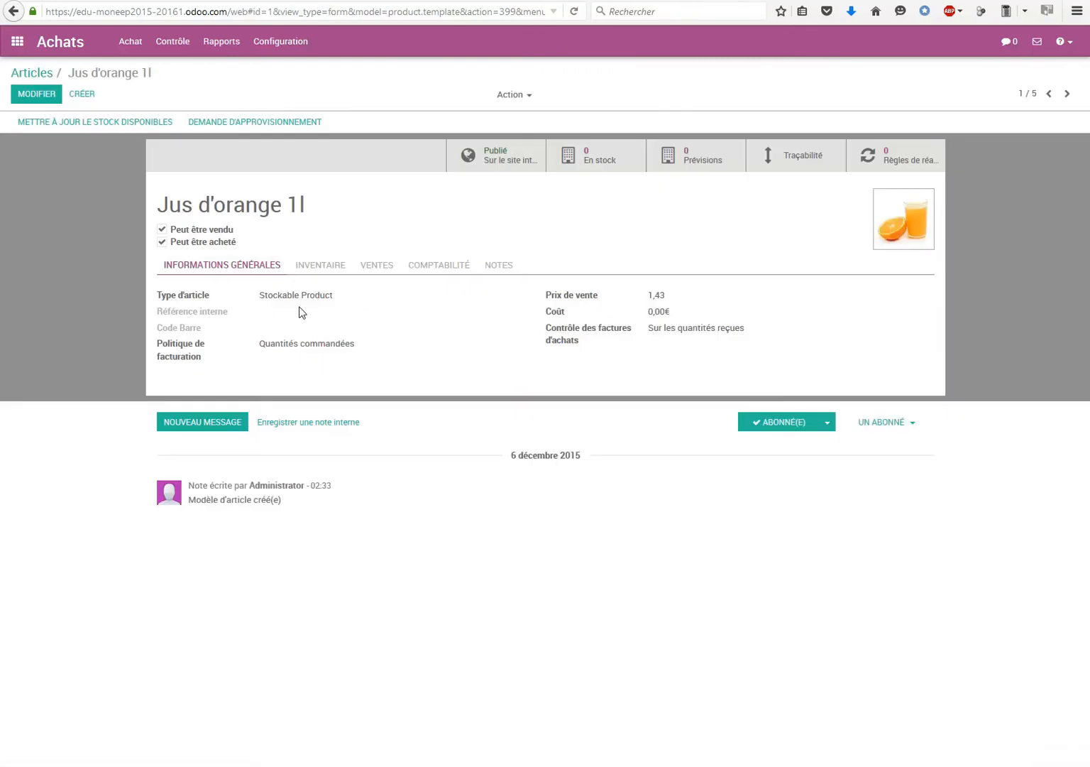
{"action": "left_click", "coordinate": [33, 76]}
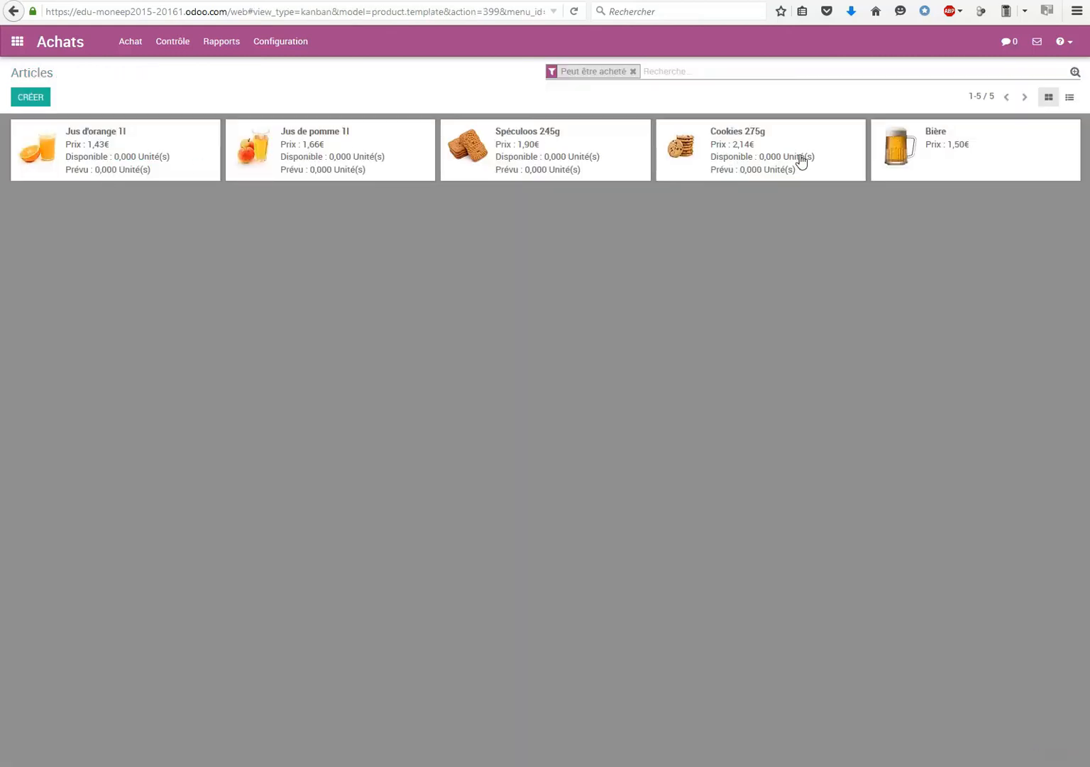
Set the article type of Bière to Stockable Product and save the record
{"action": "left_click", "coordinate": [946, 143]}
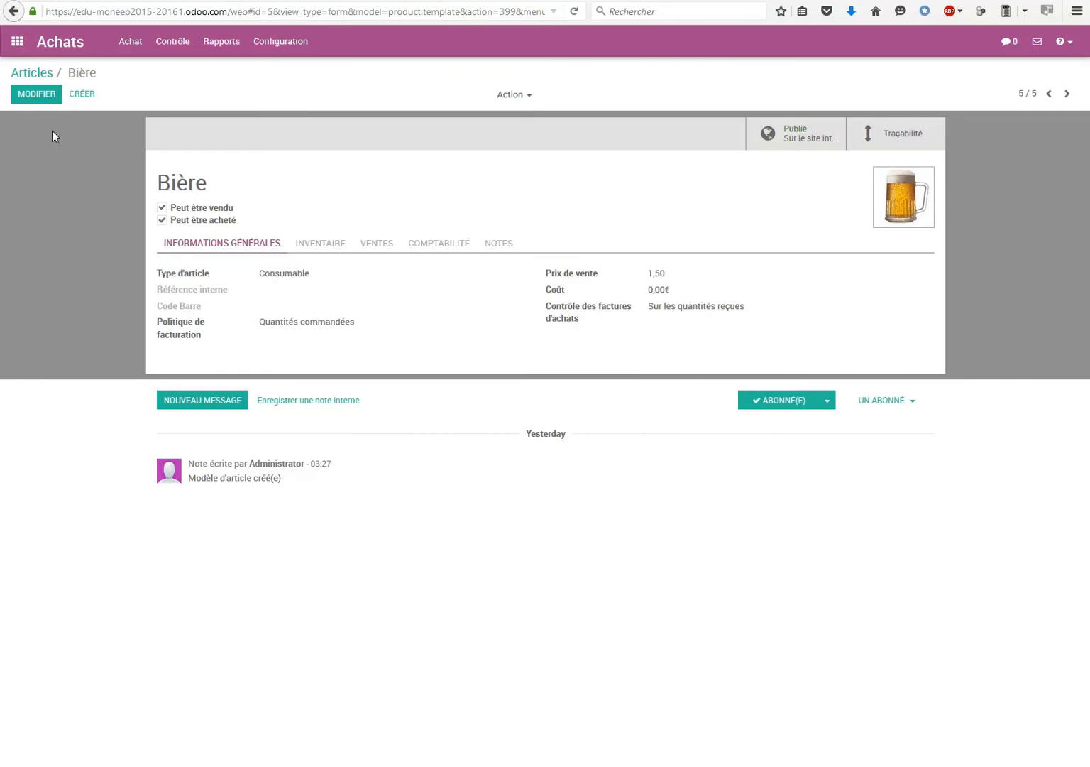
{"action": "left_click", "coordinate": [27, 96]}
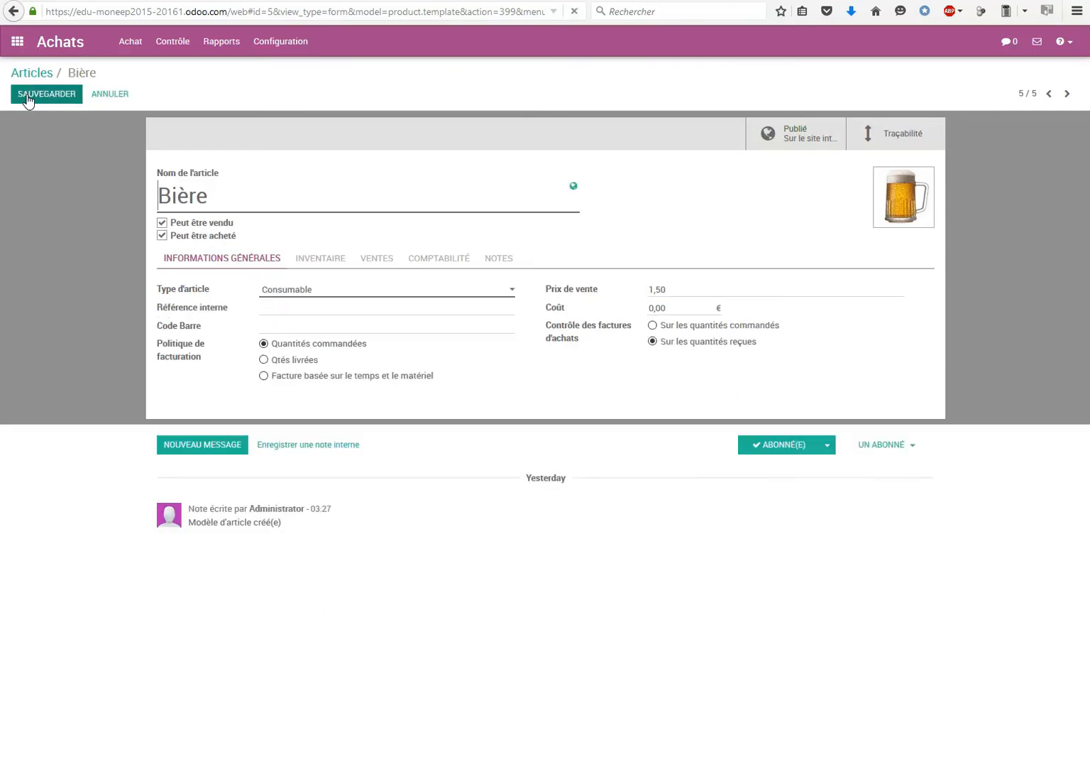
{"action": "left_click", "coordinate": [513, 293]}
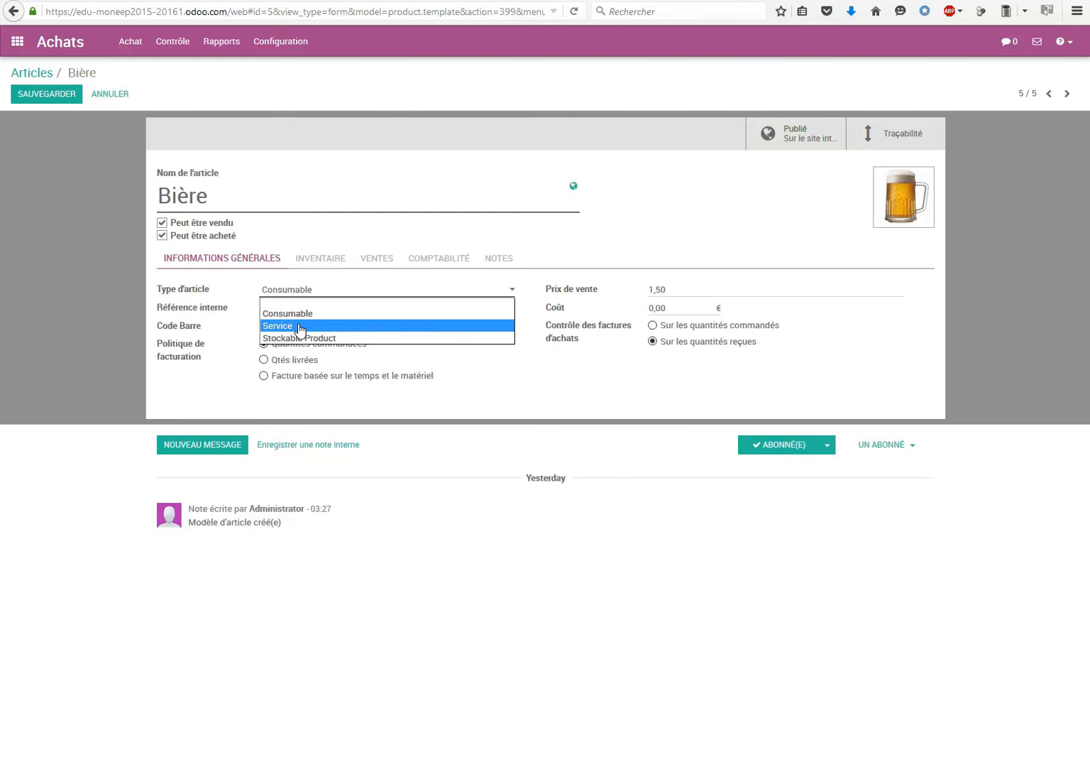
{"action": "left_click", "coordinate": [347, 339]}
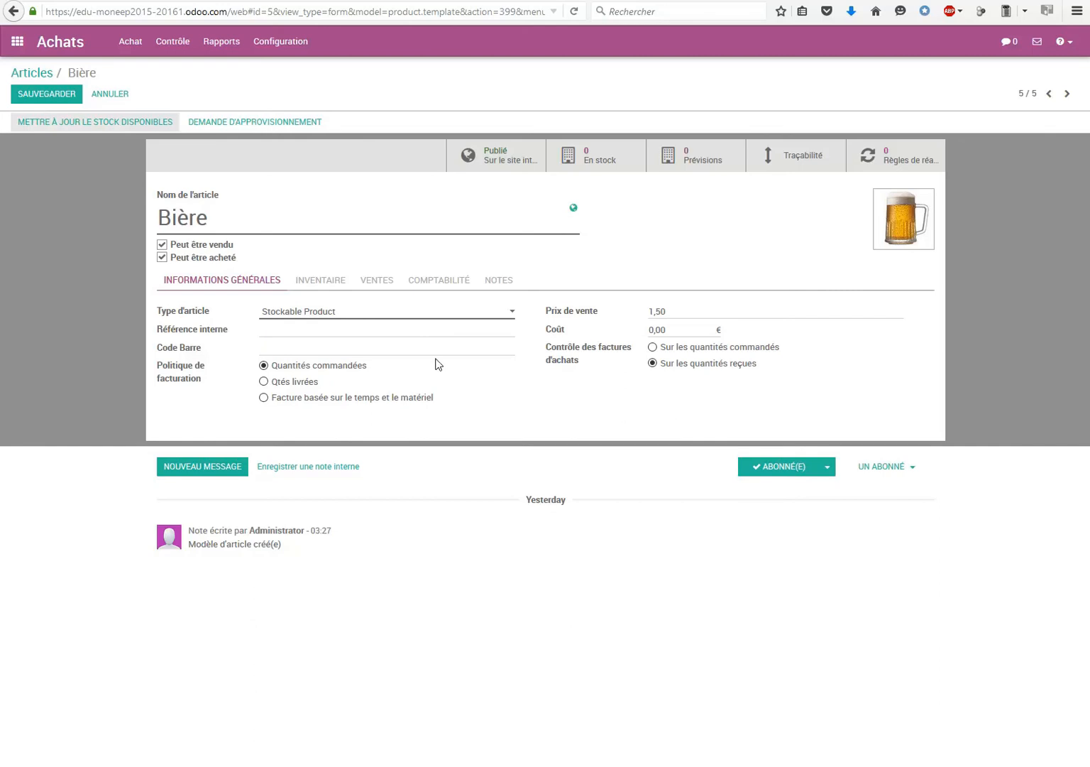
{"action": "left_click", "coordinate": [47, 95]}
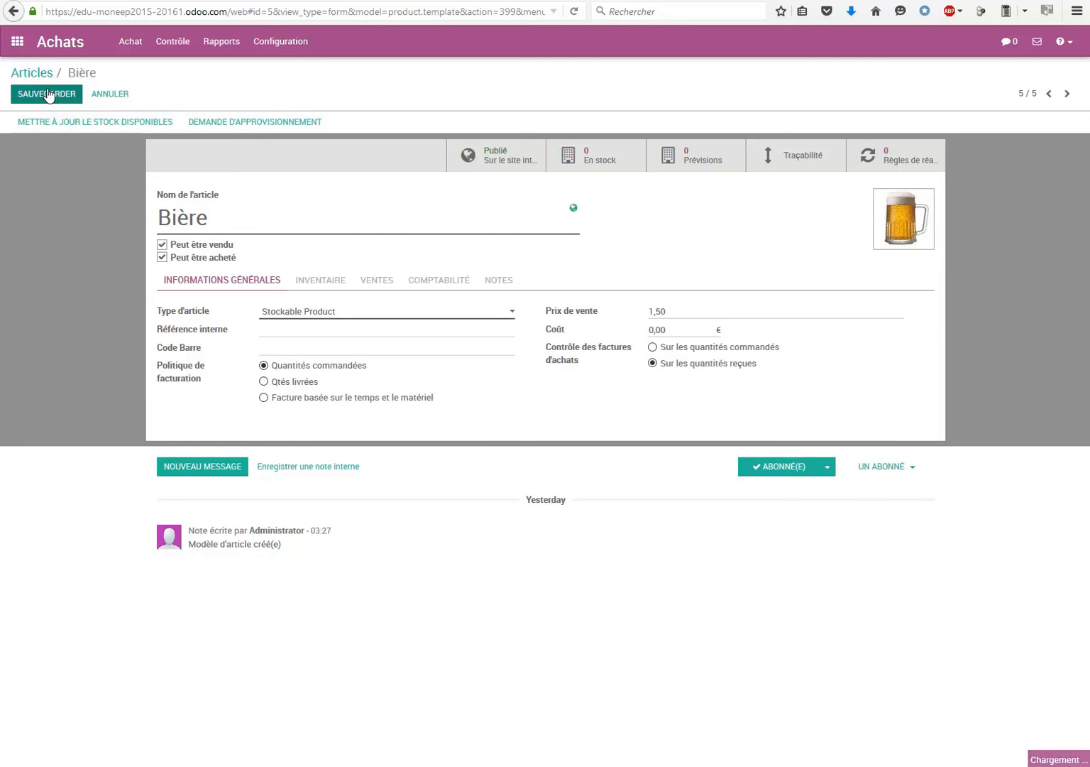
Check the Bière article's stock figures in the article list and on its record
{"action": "left_click", "coordinate": [25, 71]}
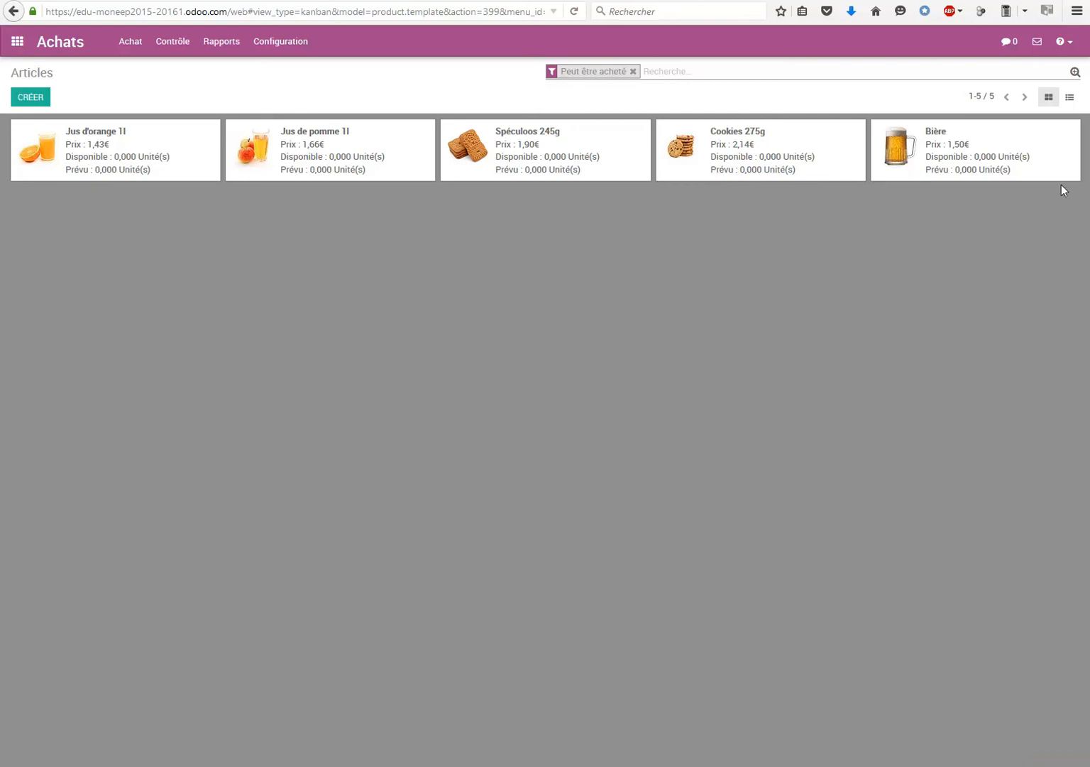
{"action": "left_click", "coordinate": [961, 163]}
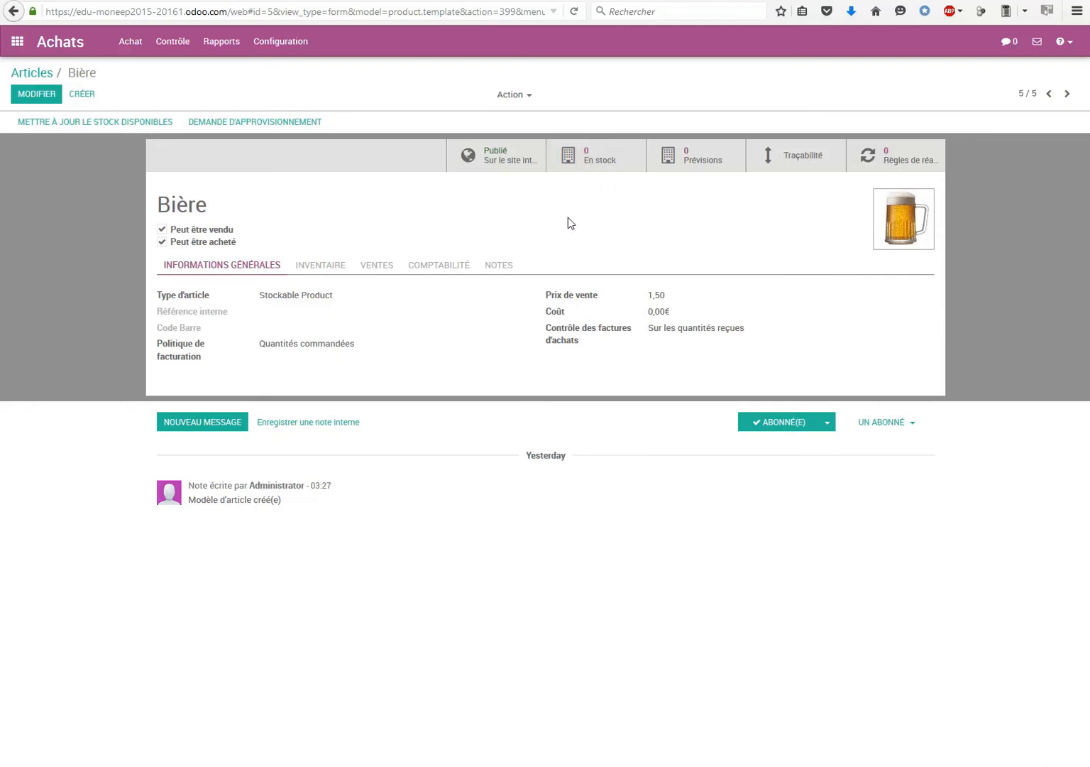
{"action": "left_click", "coordinate": [29, 78]}
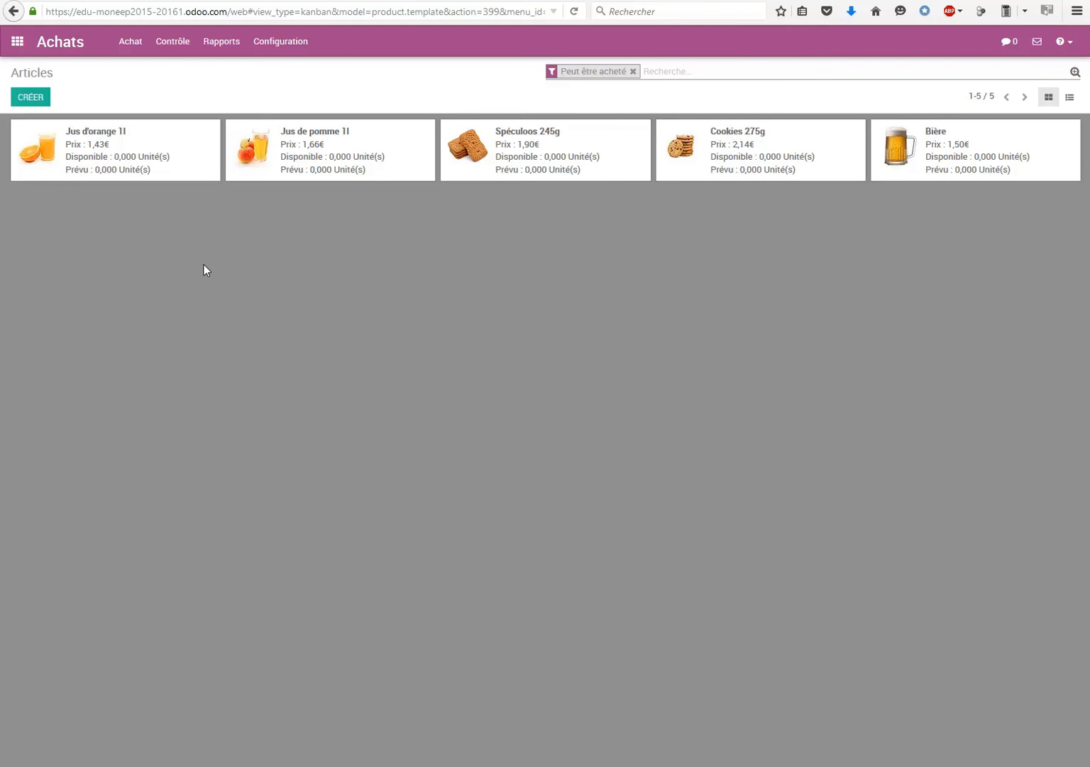
View the supplier list and inspect the blank new-supplier form, discarding it without saving
{"action": "left_click", "coordinate": [135, 45]}
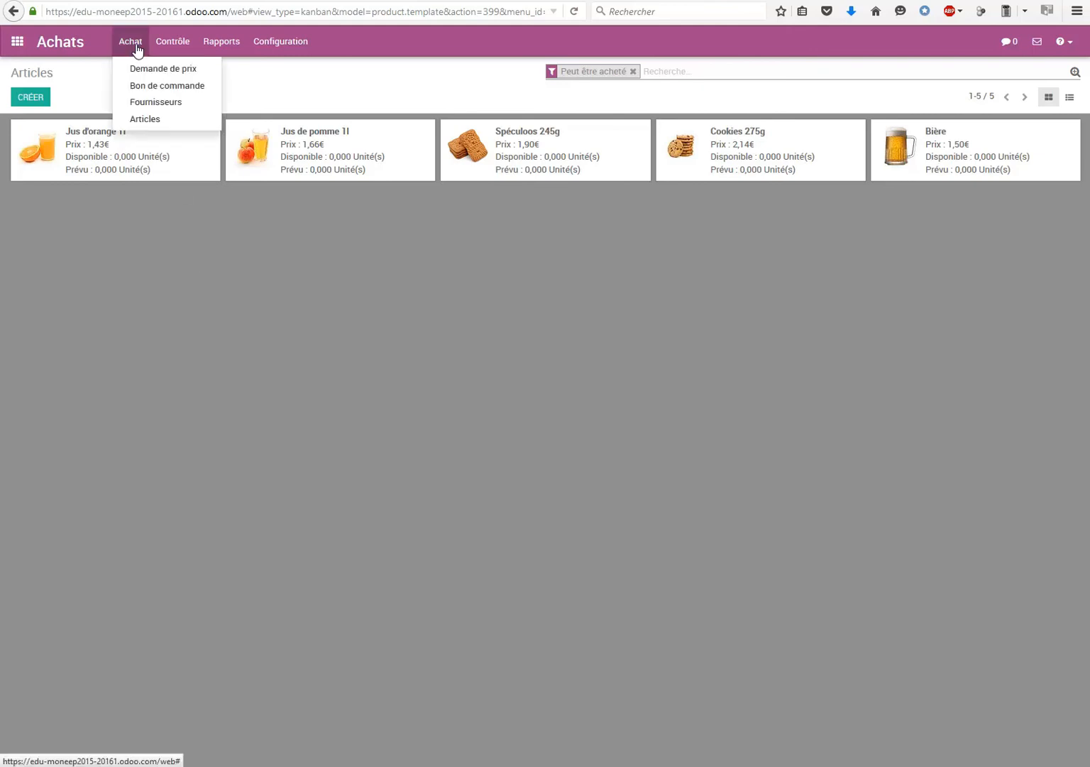
{"action": "left_click", "coordinate": [177, 106]}
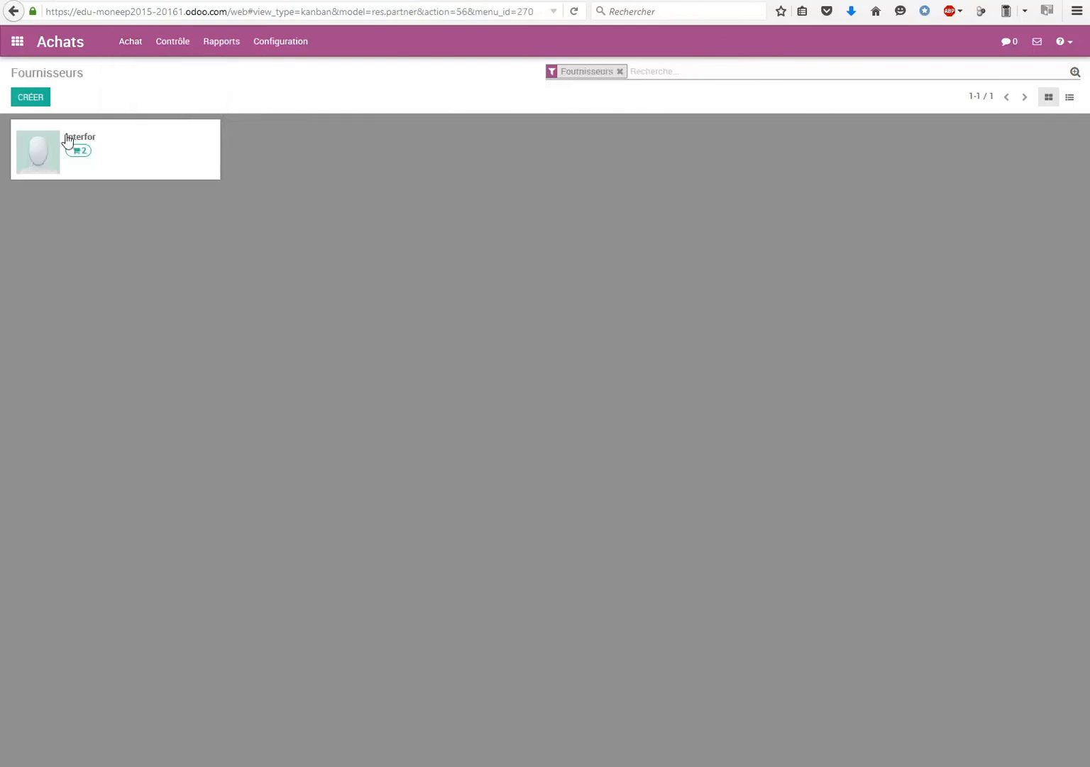
{"action": "left_click", "coordinate": [34, 107]}
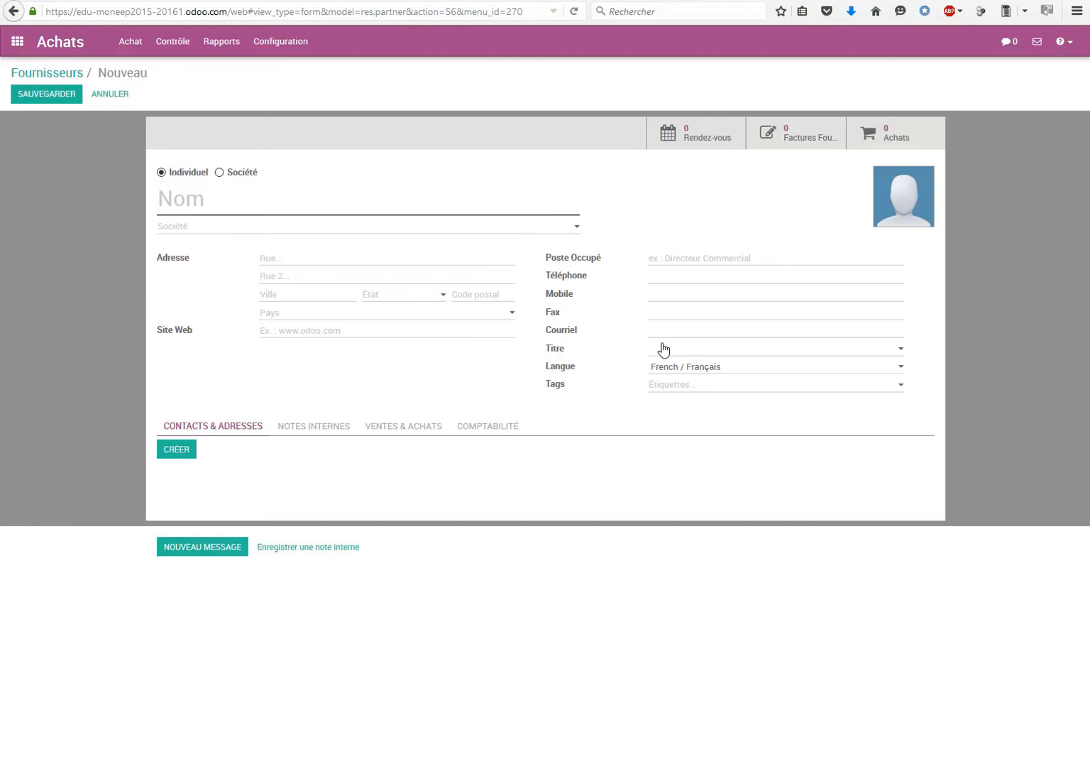
{"action": "left_click", "coordinate": [110, 94]}
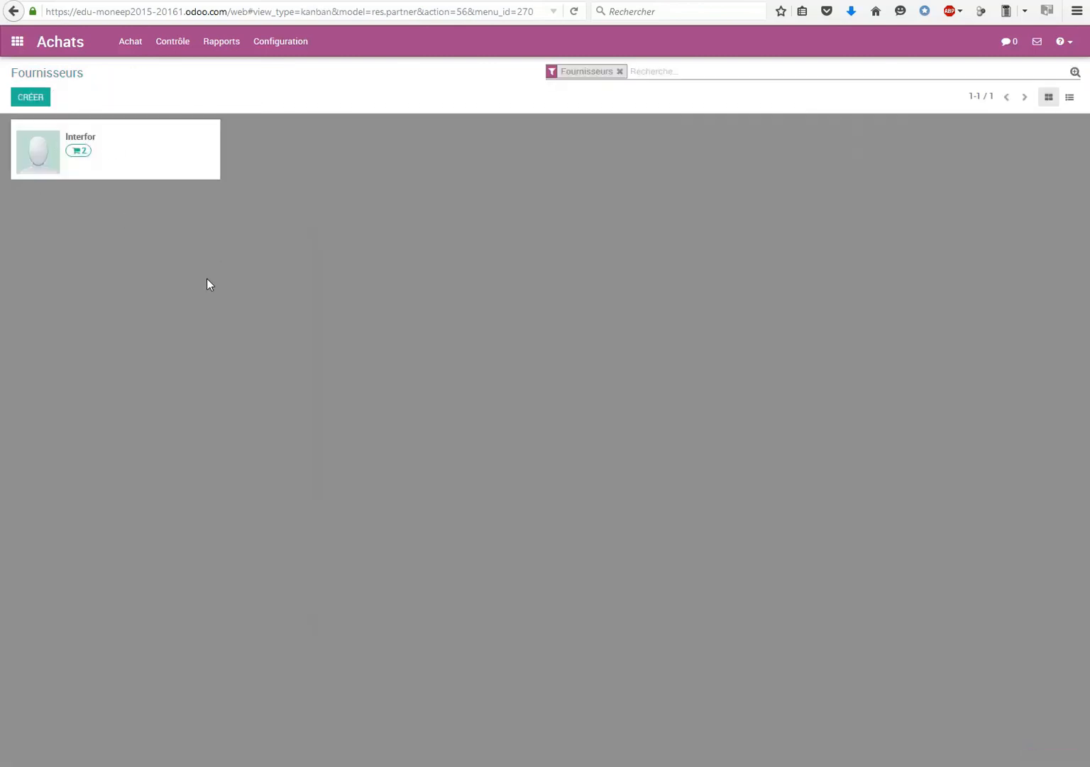
Create a new price request (Demande de prix) with Interfor as the vendor
{"action": "left_click", "coordinate": [126, 44]}
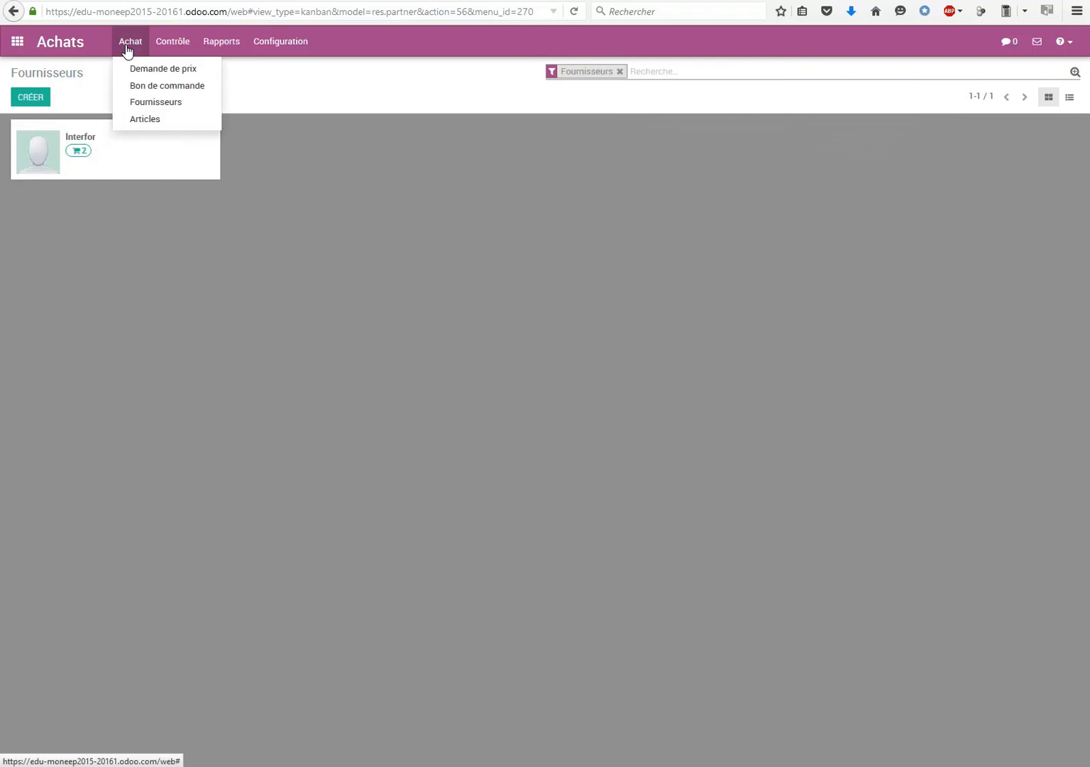
{"action": "left_click", "coordinate": [174, 74]}
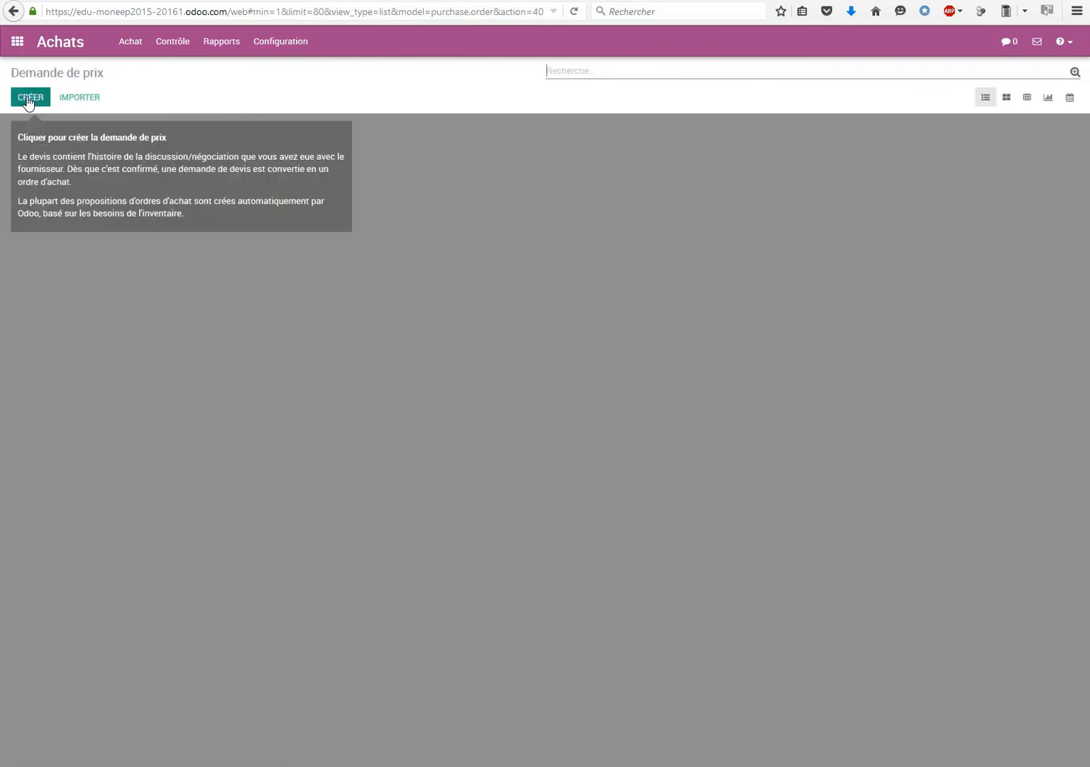
{"action": "left_click", "coordinate": [28, 99]}
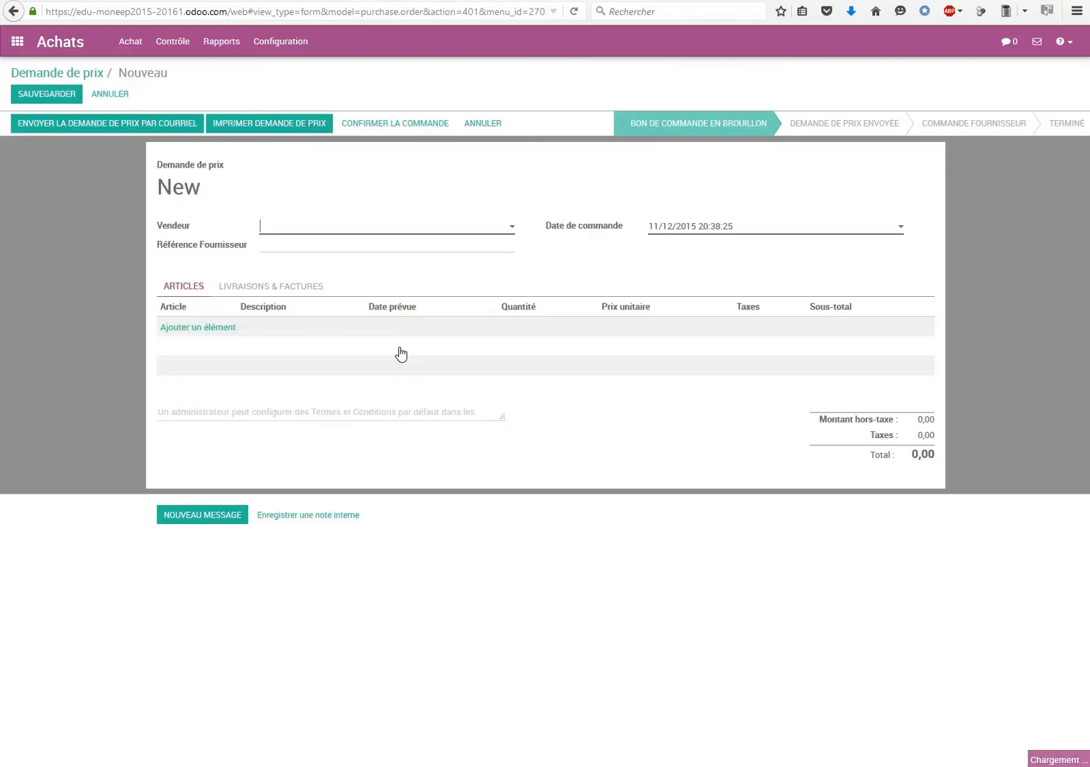
{"action": "left_click", "coordinate": [513, 233]}
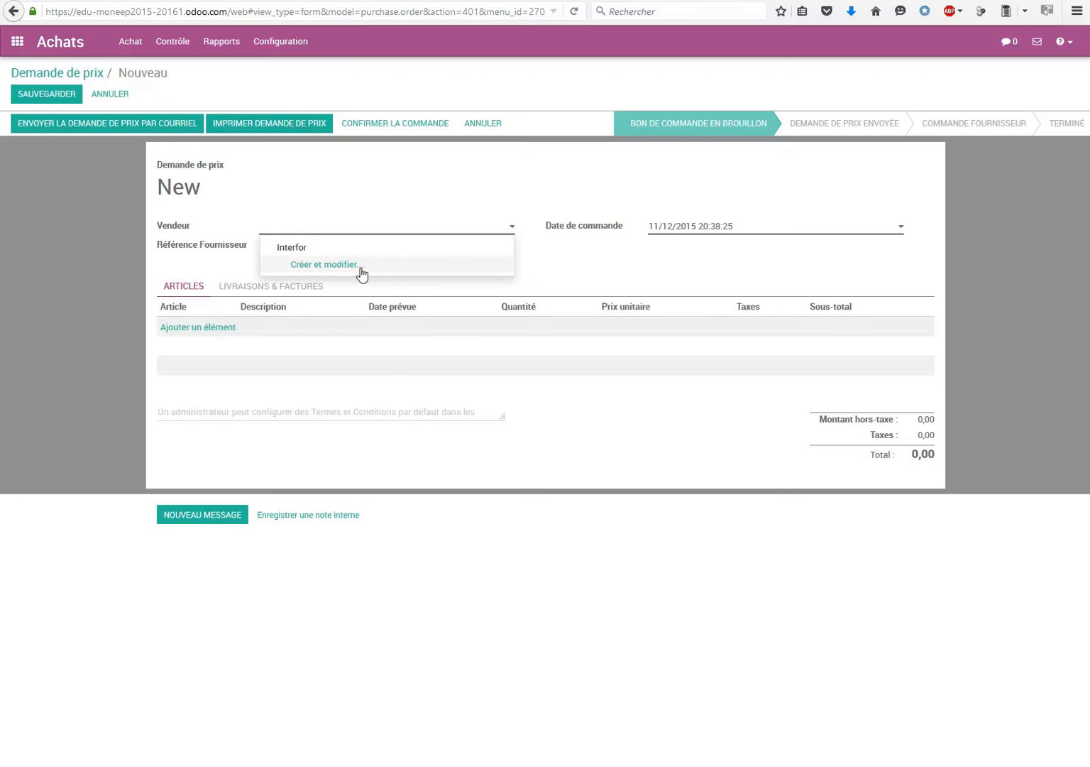
{"action": "left_click", "coordinate": [282, 248]}
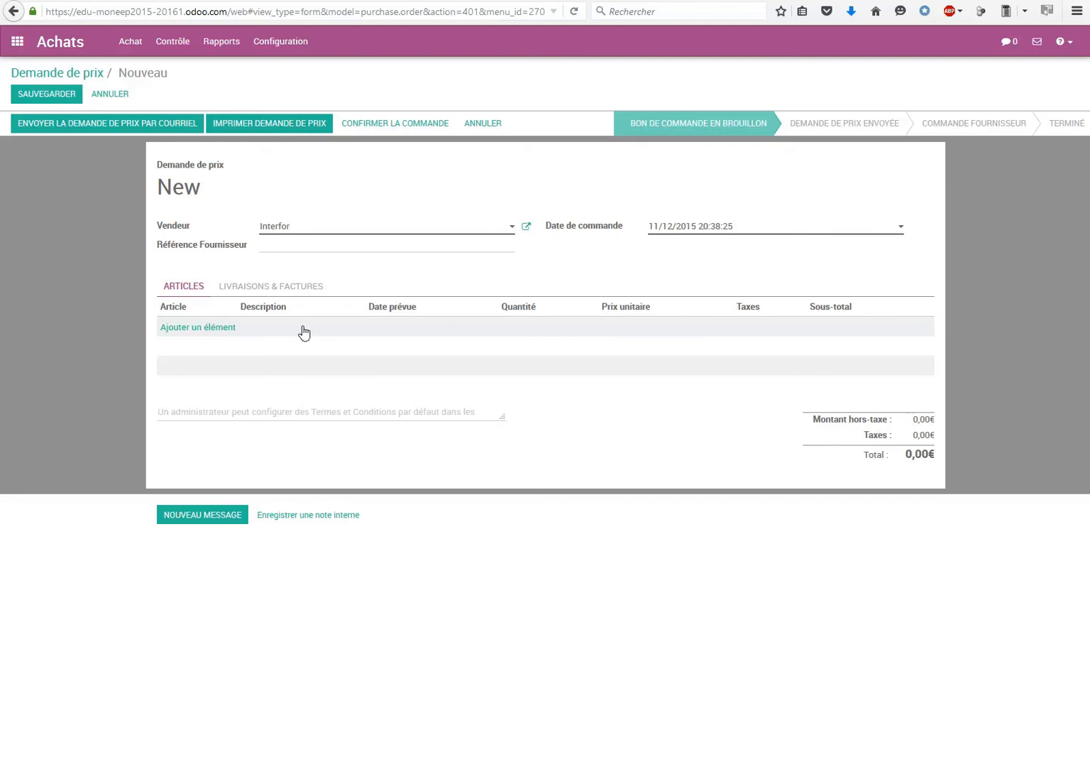
Add an article line for Jus d'orange 1l with a quantity of 24 to the price request
{"action": "left_click", "coordinate": [222, 328]}
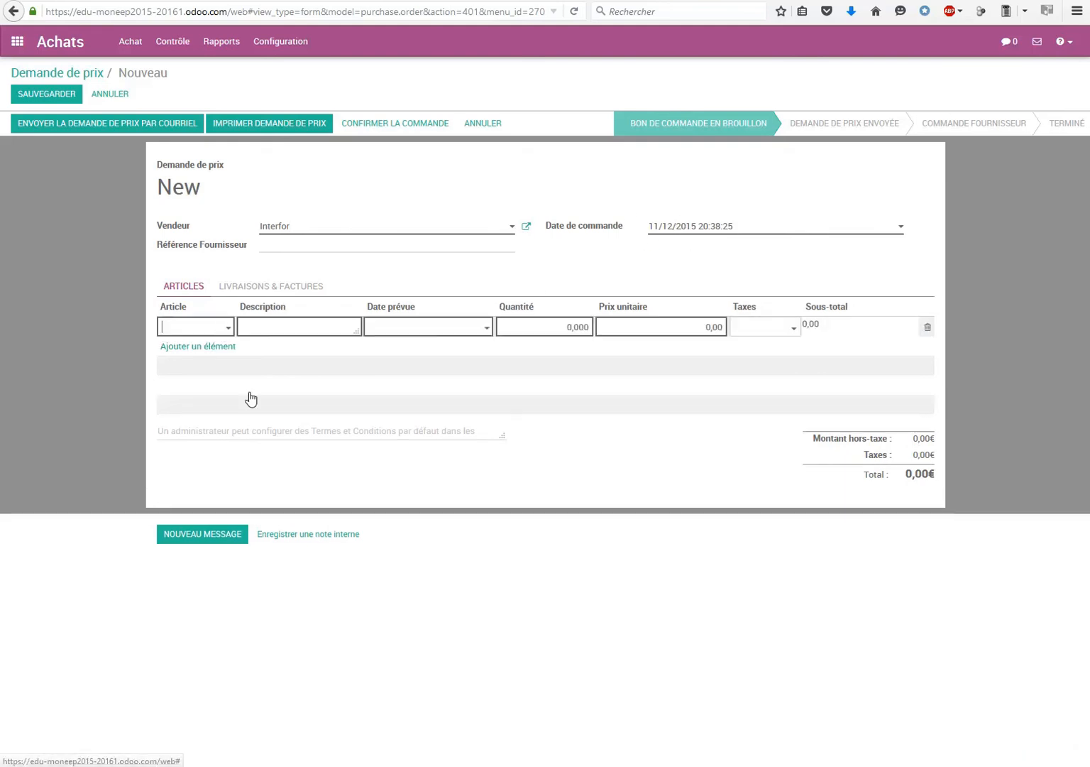
{"action": "left_click", "coordinate": [228, 329]}
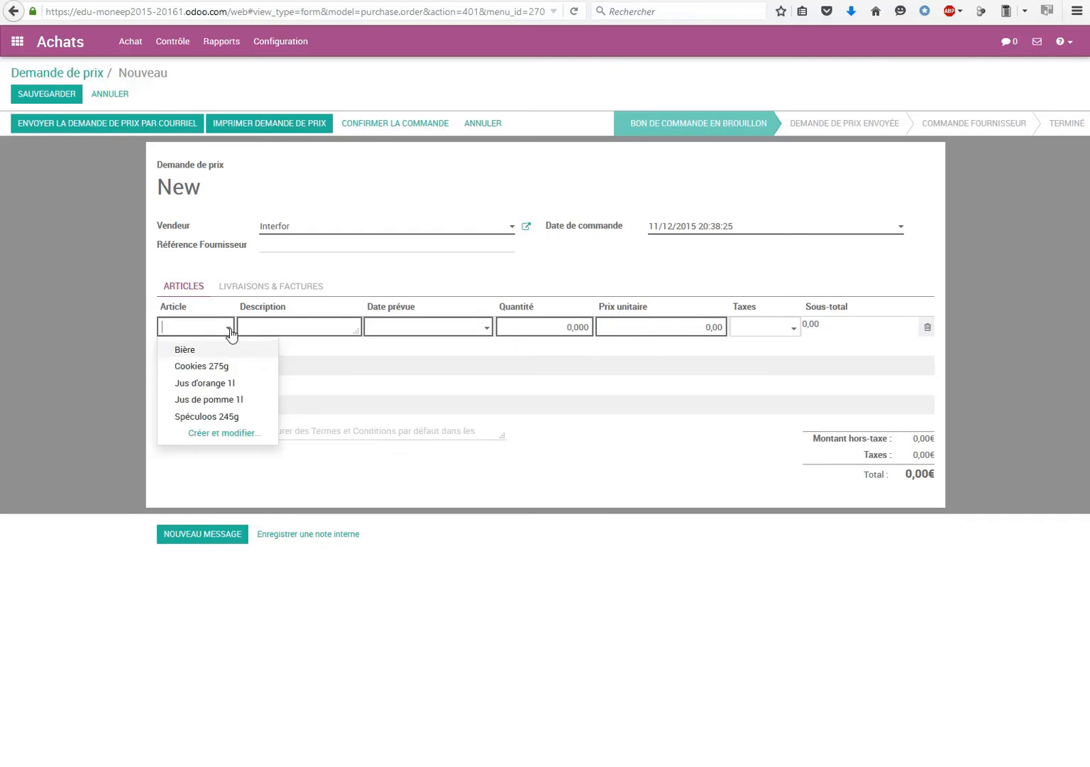
{"action": "left_click", "coordinate": [225, 383]}
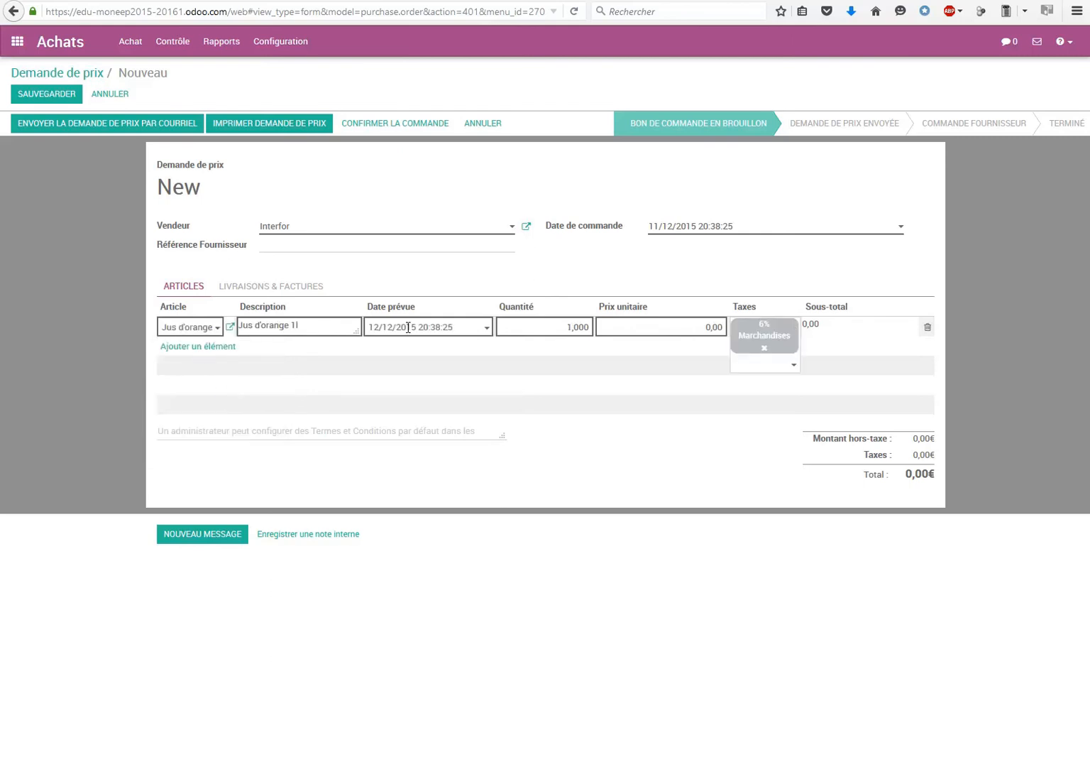
{"action": "left_click", "coordinate": [567, 325]}
{"action": "type", "text": "24"}
{"action": "key", "text": "Delete"}
Add a second article line for Spéculoos 245g with a quantity of 20
{"action": "left_click", "coordinate": [213, 346]}
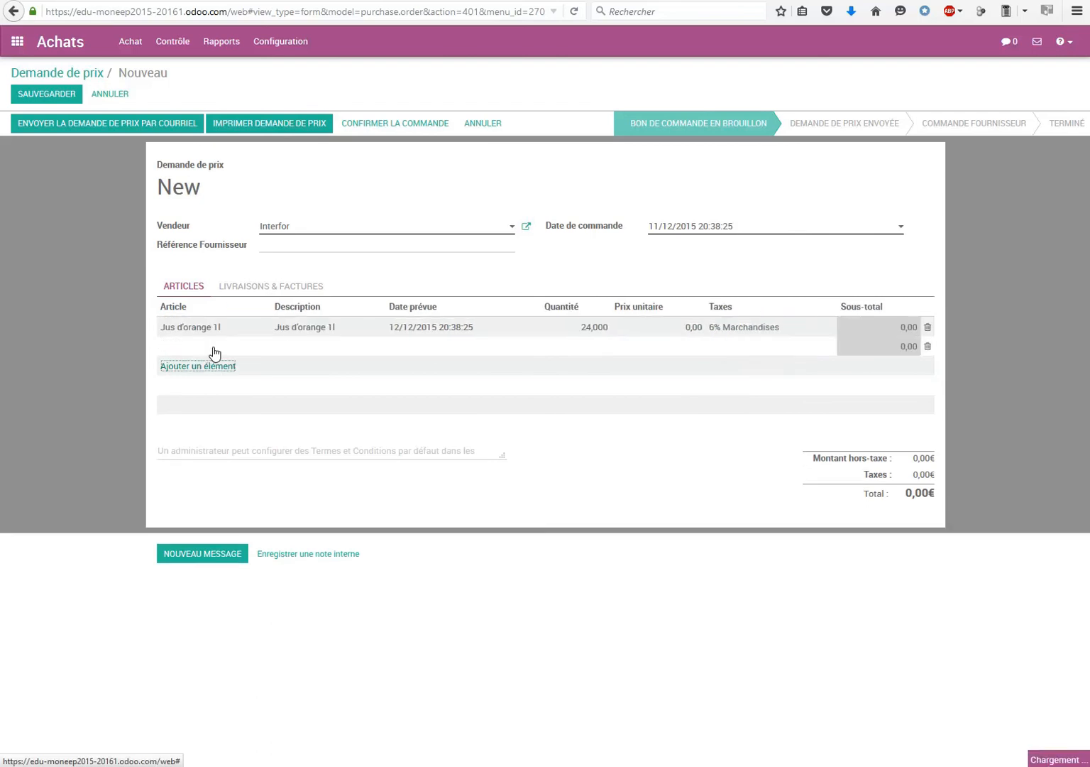
{"action": "left_click", "coordinate": [264, 350]}
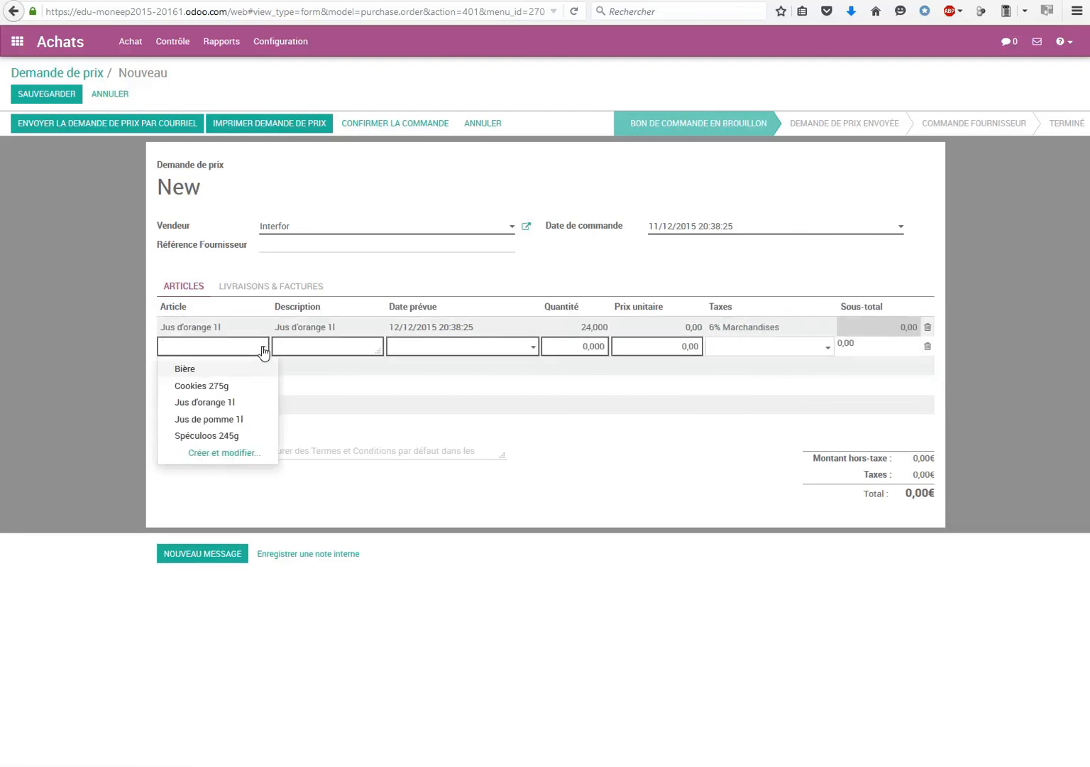
{"action": "left_click", "coordinate": [223, 434]}
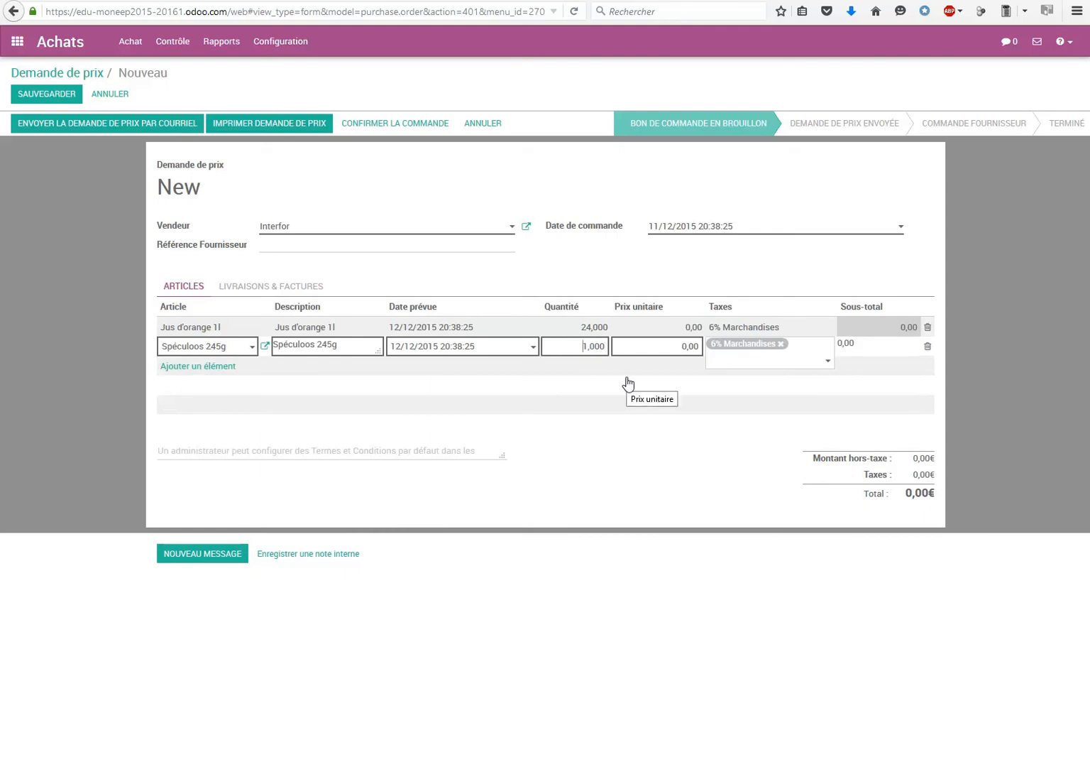
{"action": "type", "text": "20"}
{"action": "key", "text": "Delete"}
{"action": "left_click", "coordinate": [620, 389]}
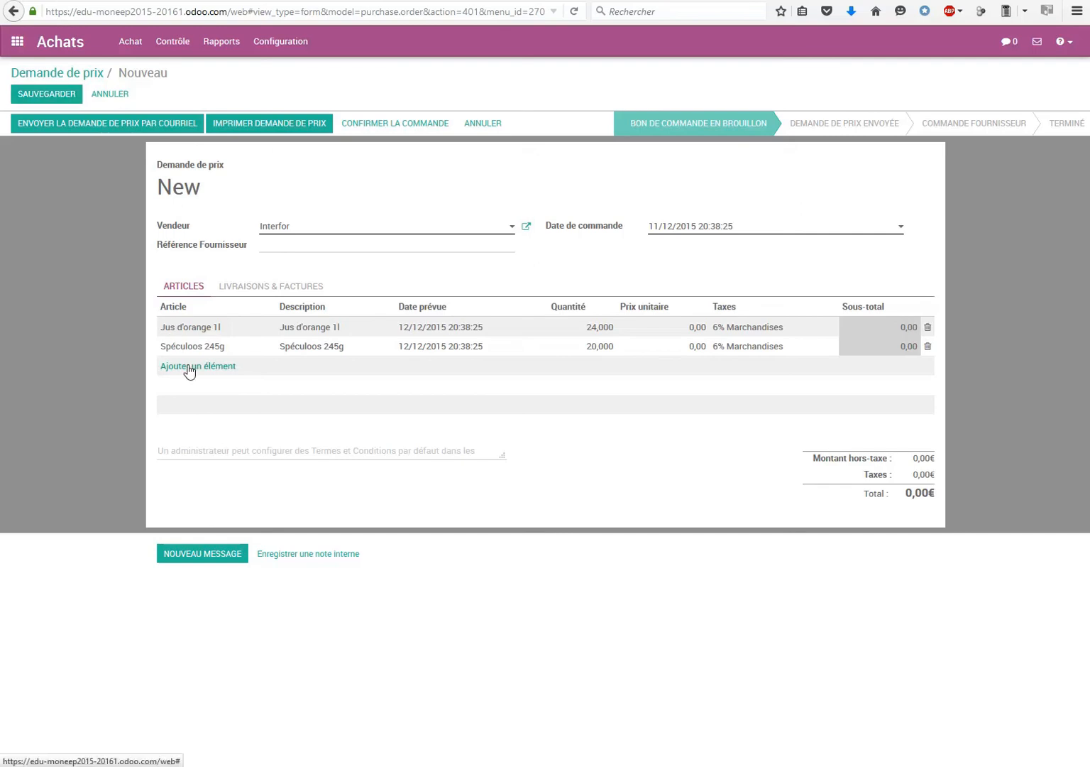
Save the price request and print it, opening Request for Quotation.pdf with Adobe Acrobat Reader DC to review it
{"action": "left_click", "coordinate": [38, 97]}
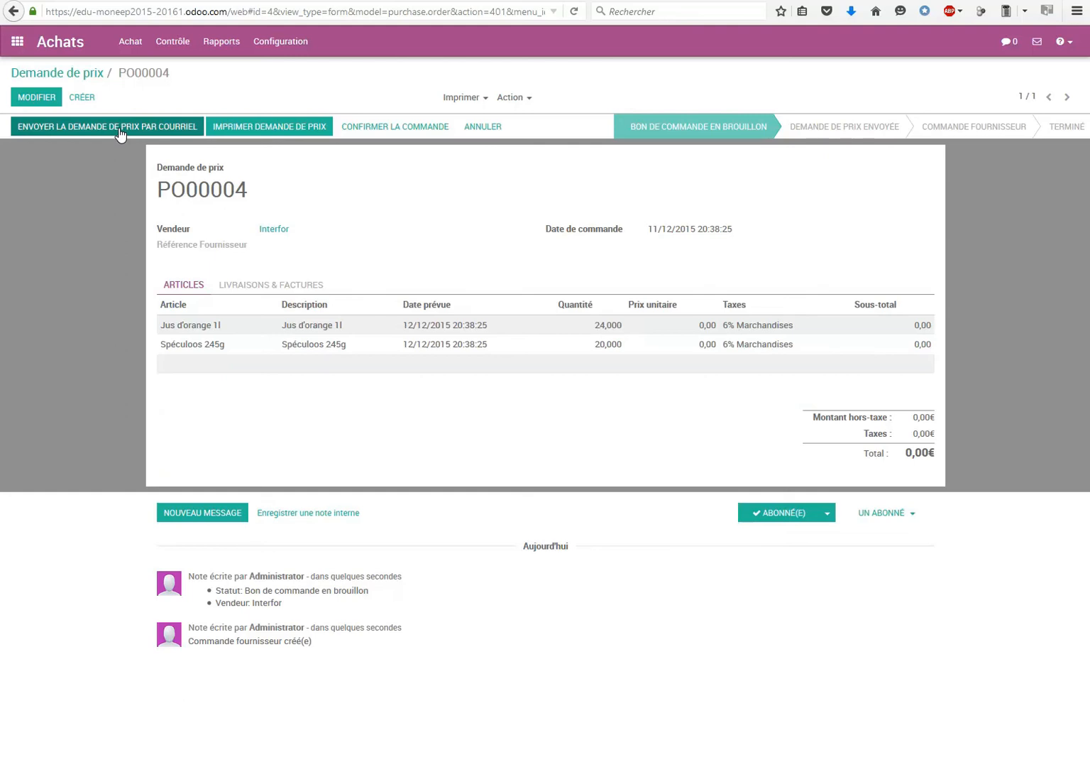
{"action": "left_click", "coordinate": [279, 132]}
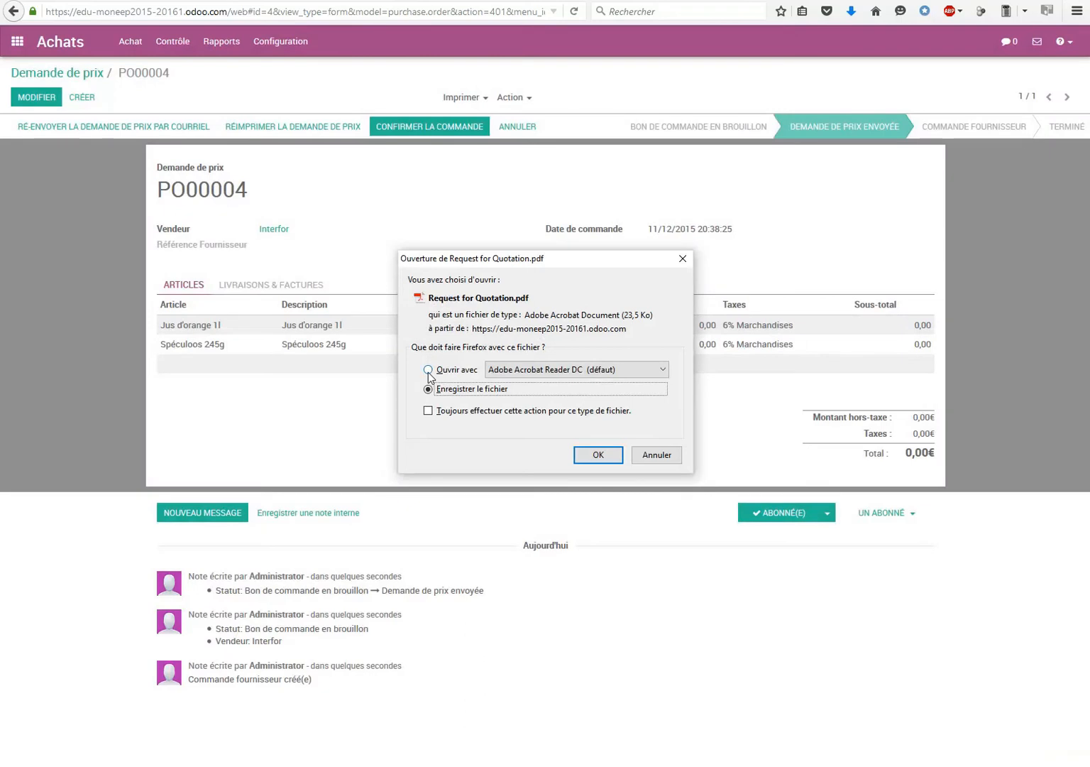
{"action": "left_click", "coordinate": [428, 370]}
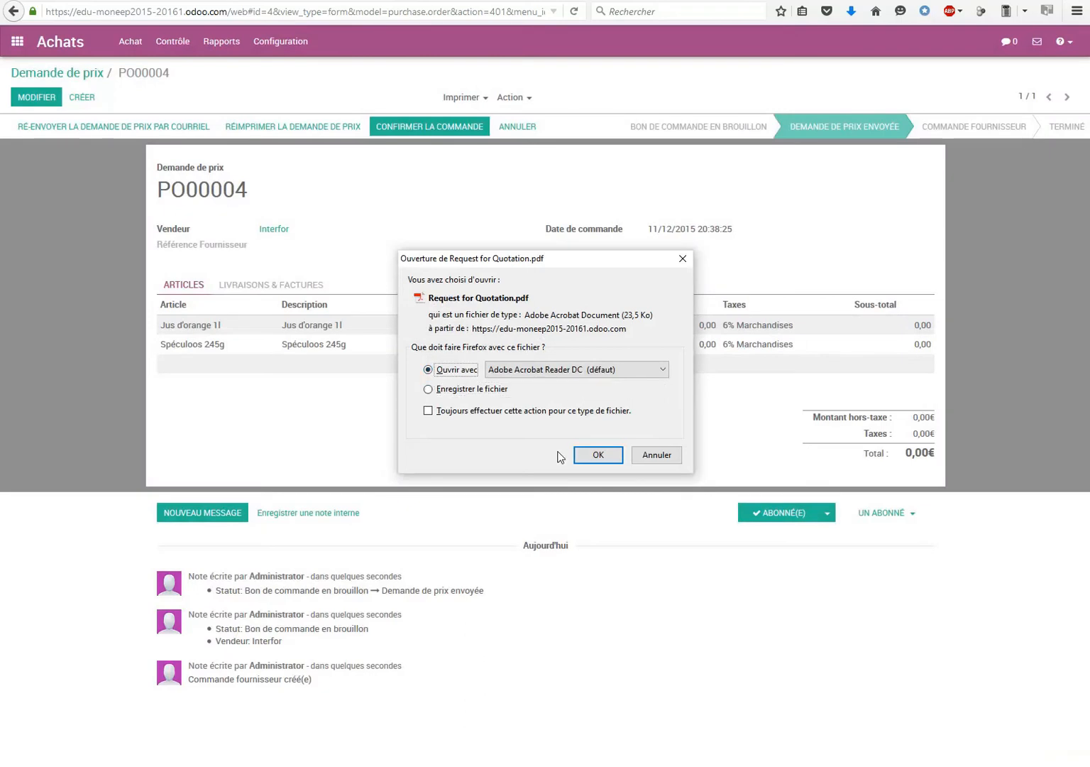
{"action": "left_click", "coordinate": [589, 456]}
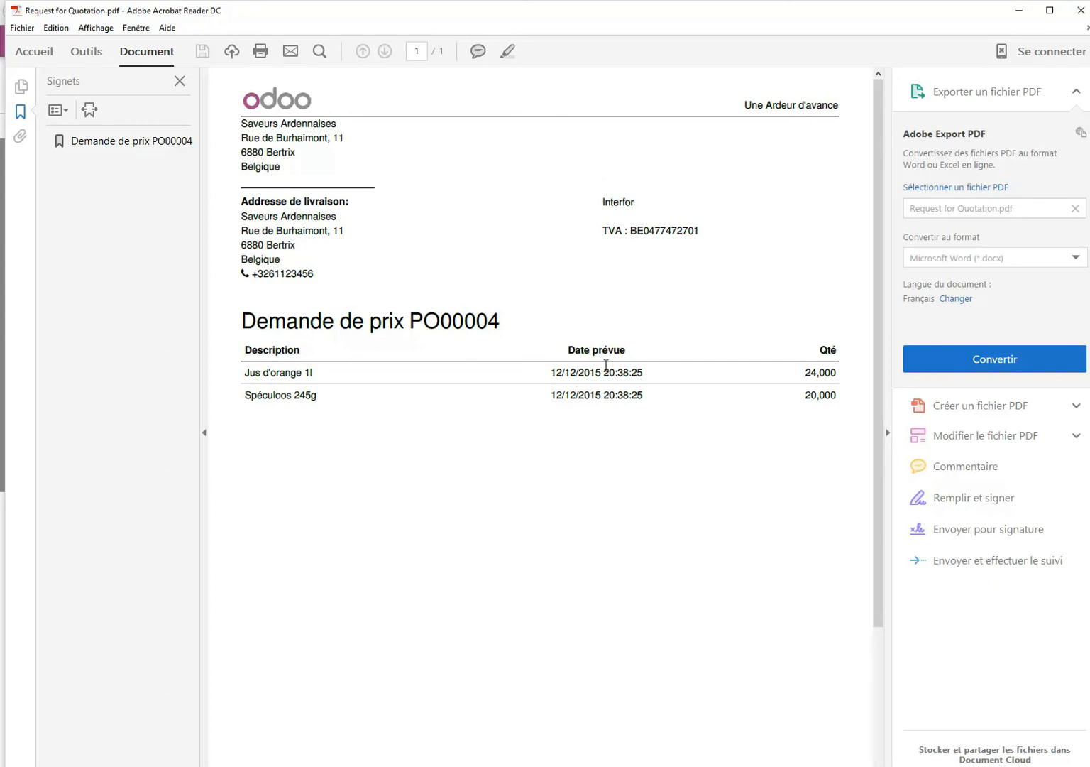
{"action": "left_click", "coordinate": [1080, 10]}
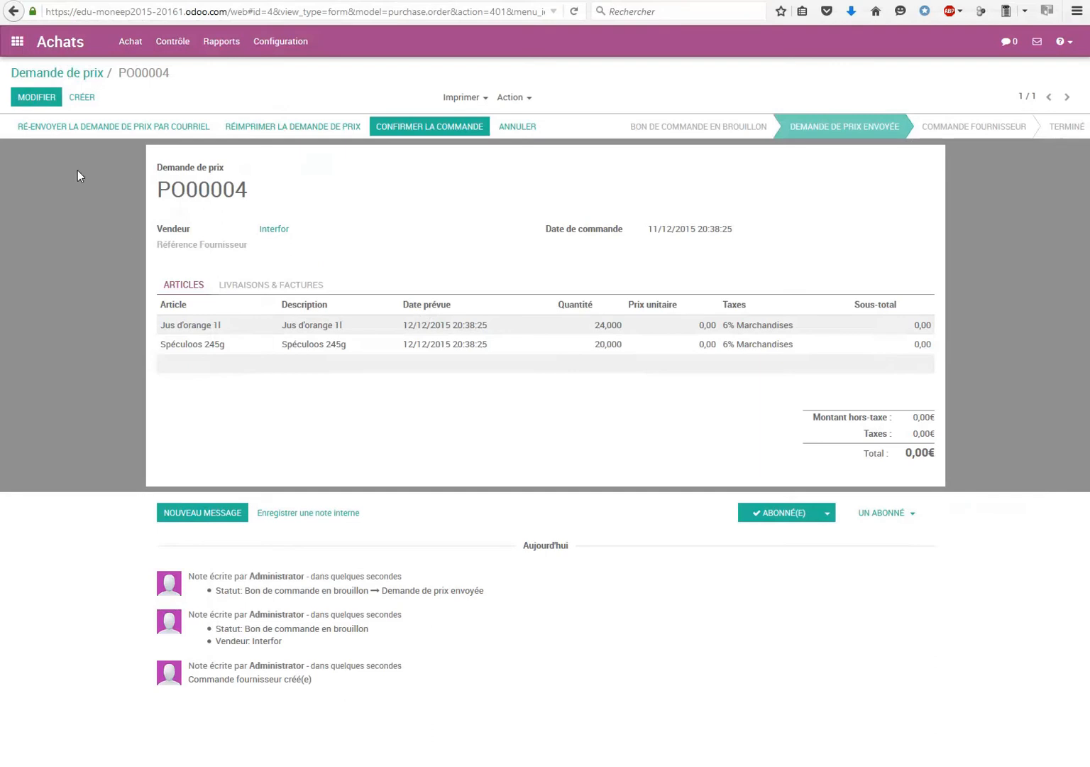
{"action": "left_click", "coordinate": [131, 42]}
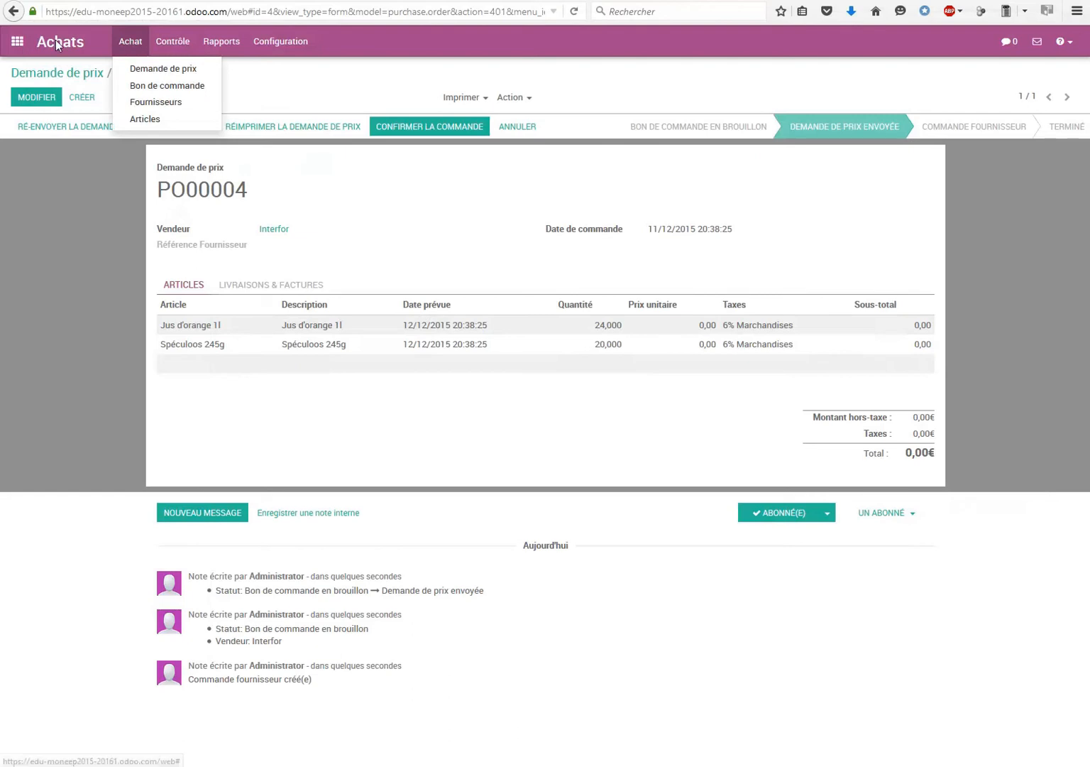
Return to the price request list in Achats and open request PO00004 for editing
{"action": "left_click", "coordinate": [150, 69]}
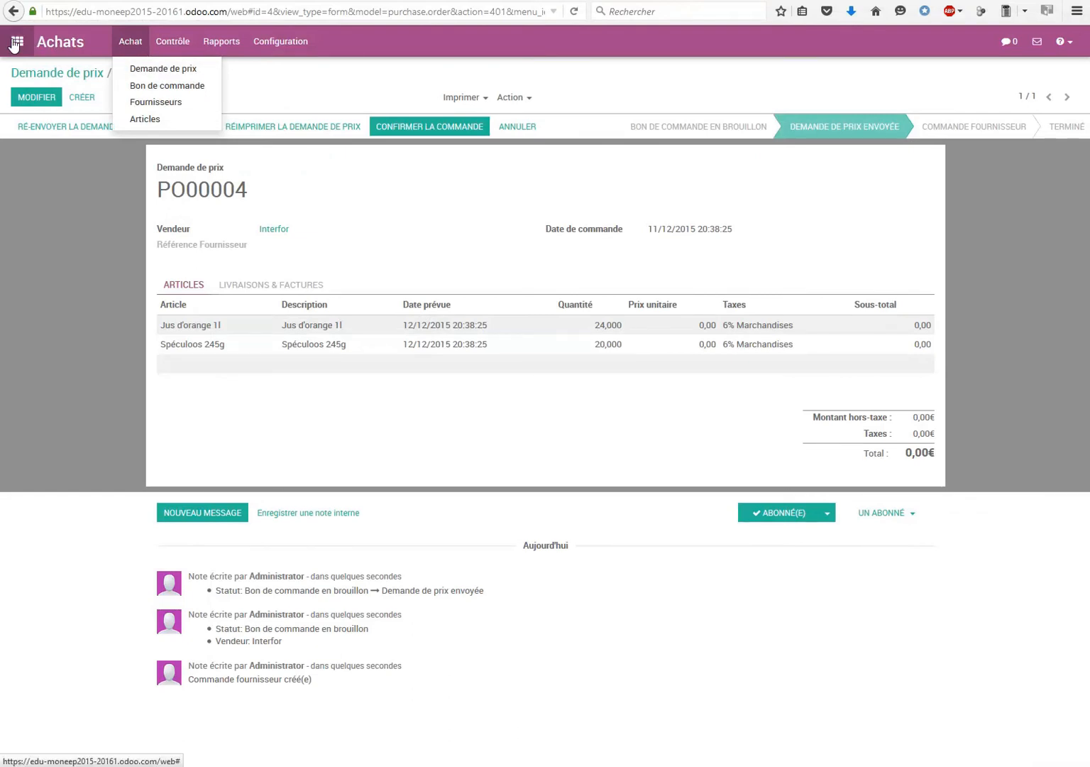
{"action": "left_click", "coordinate": [32, 43]}
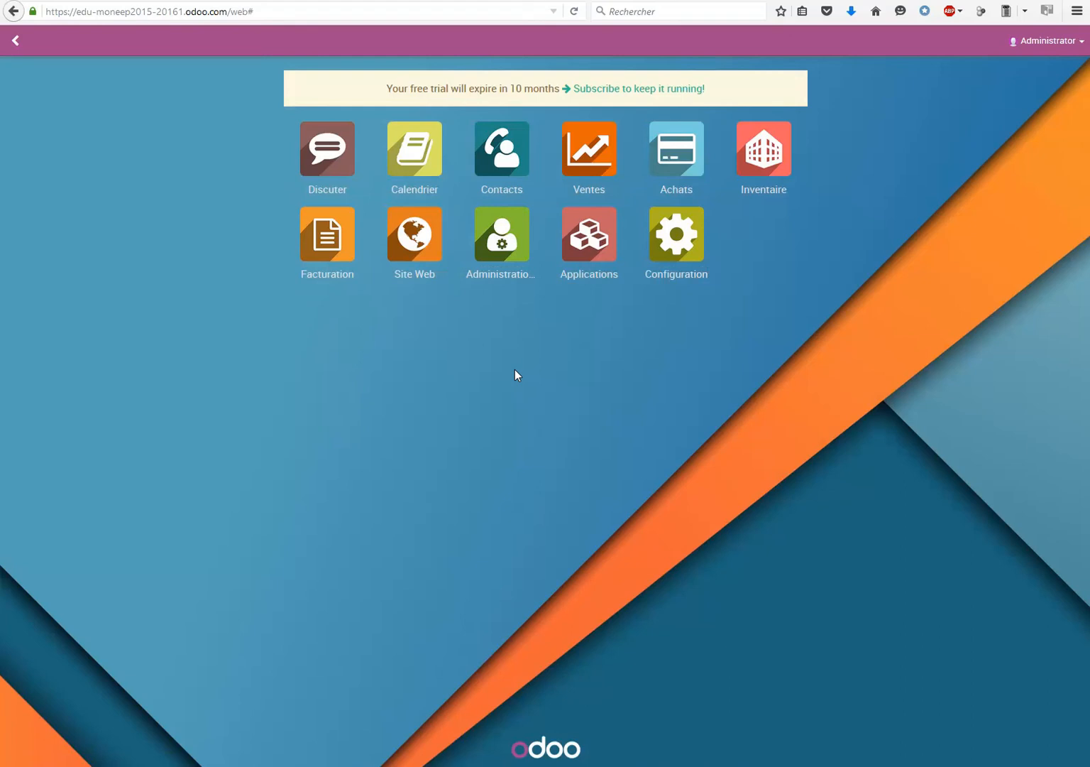
{"action": "left_click", "coordinate": [678, 152]}
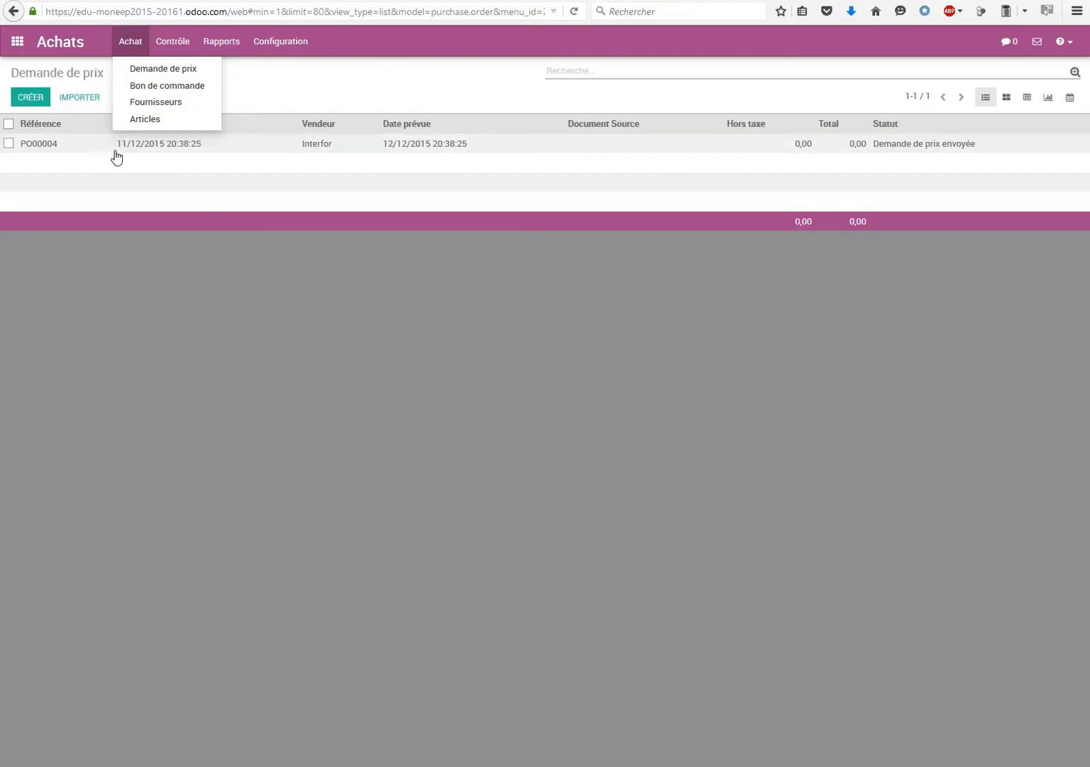
{"action": "left_click", "coordinate": [185, 326]}
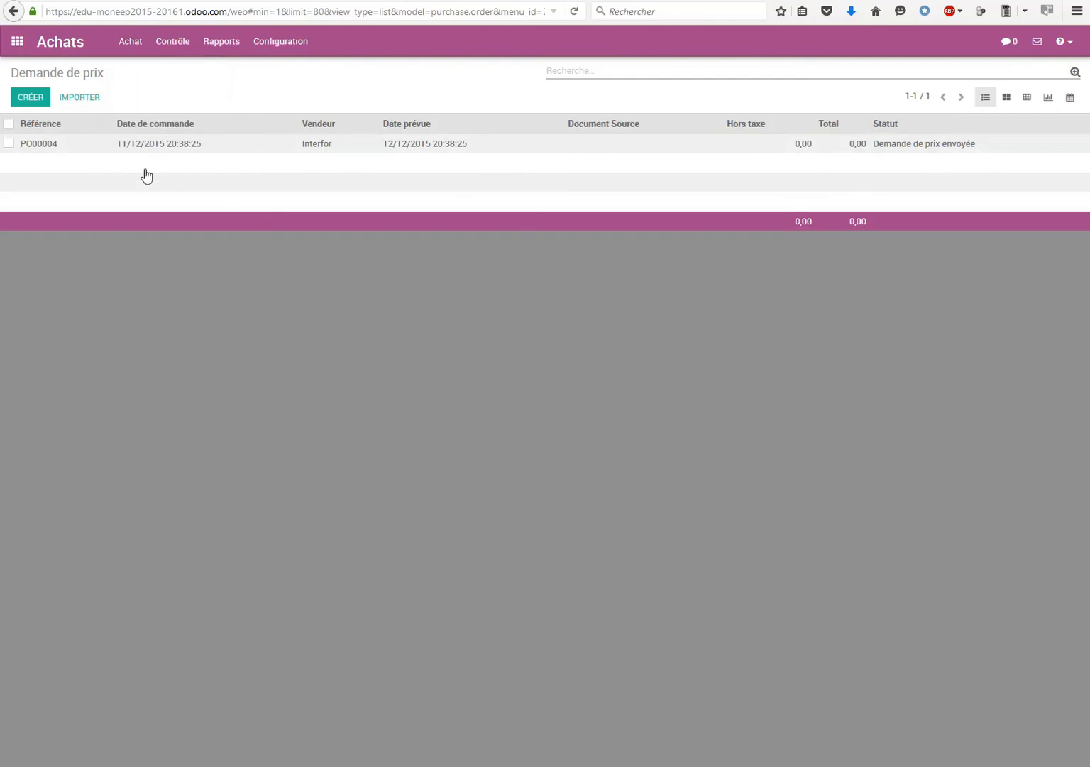
{"action": "left_click", "coordinate": [43, 150]}
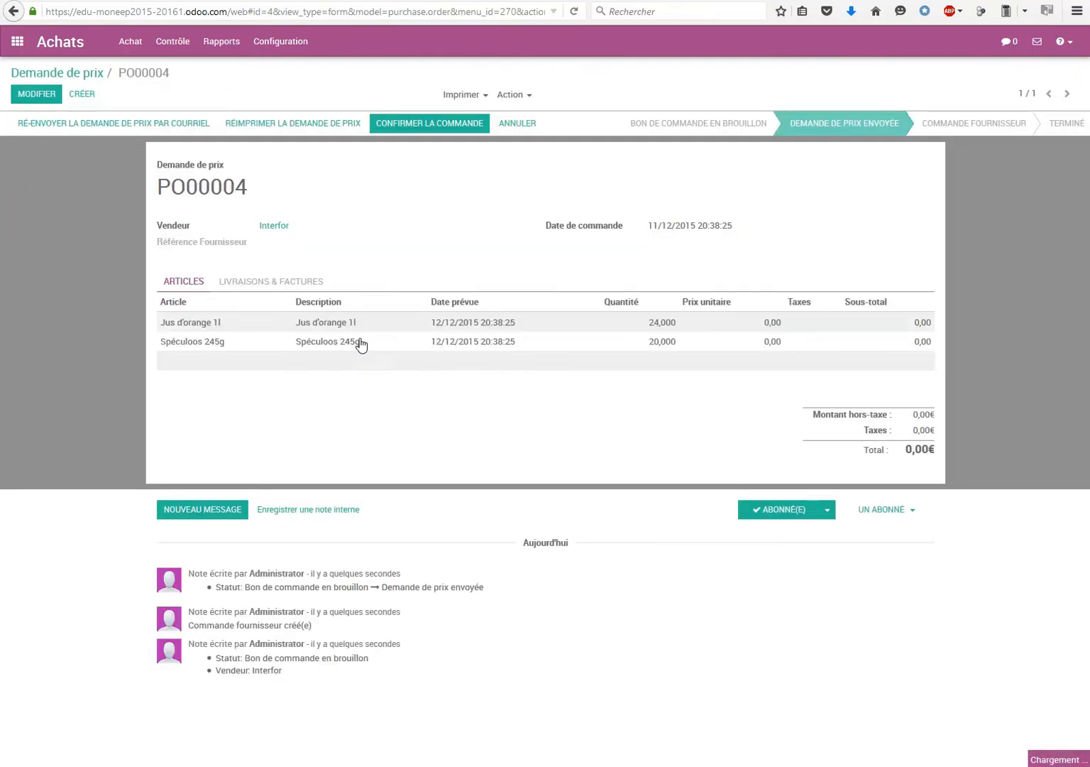
{"action": "left_click", "coordinate": [31, 96]}
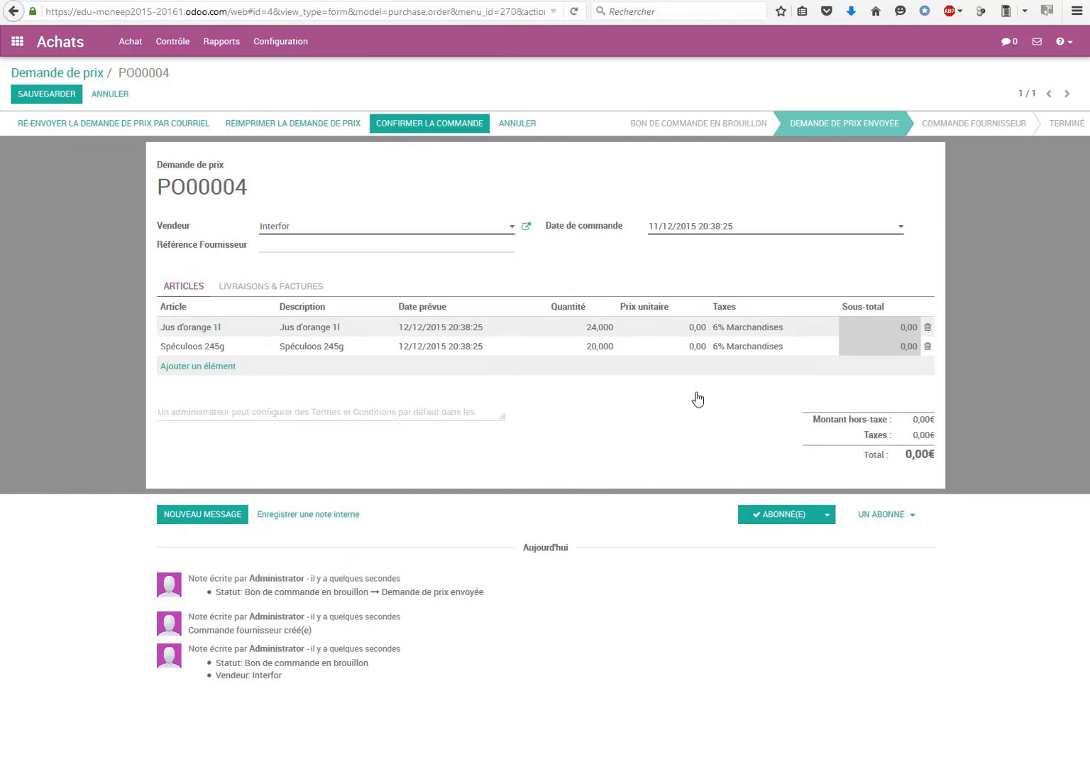
Set the unit price of the Jus d'orange 1l line to 1,18
{"action": "left_click", "coordinate": [694, 328]}
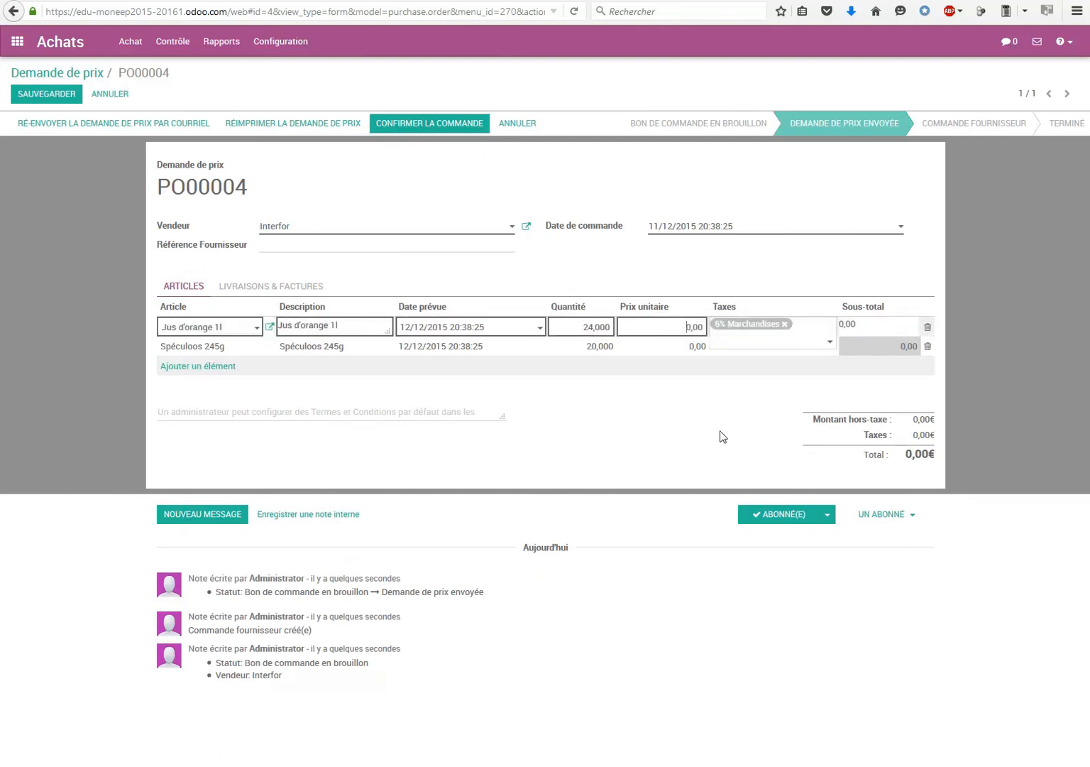
{"action": "key", "text": "Delete"}
{"action": "type", "text": "1,18"}
{"action": "key", "text": "Delete"}
{"action": "key", "text": "Delete"}
Set the unit price of the Spéculoos 245g line to 1,65 and save the price request
{"action": "left_click", "coordinate": [695, 350]}
{"action": "left_click_drag", "start_coordinate": [687, 345], "coordinate": [711, 346]}
{"action": "type", "text": "1,65"}
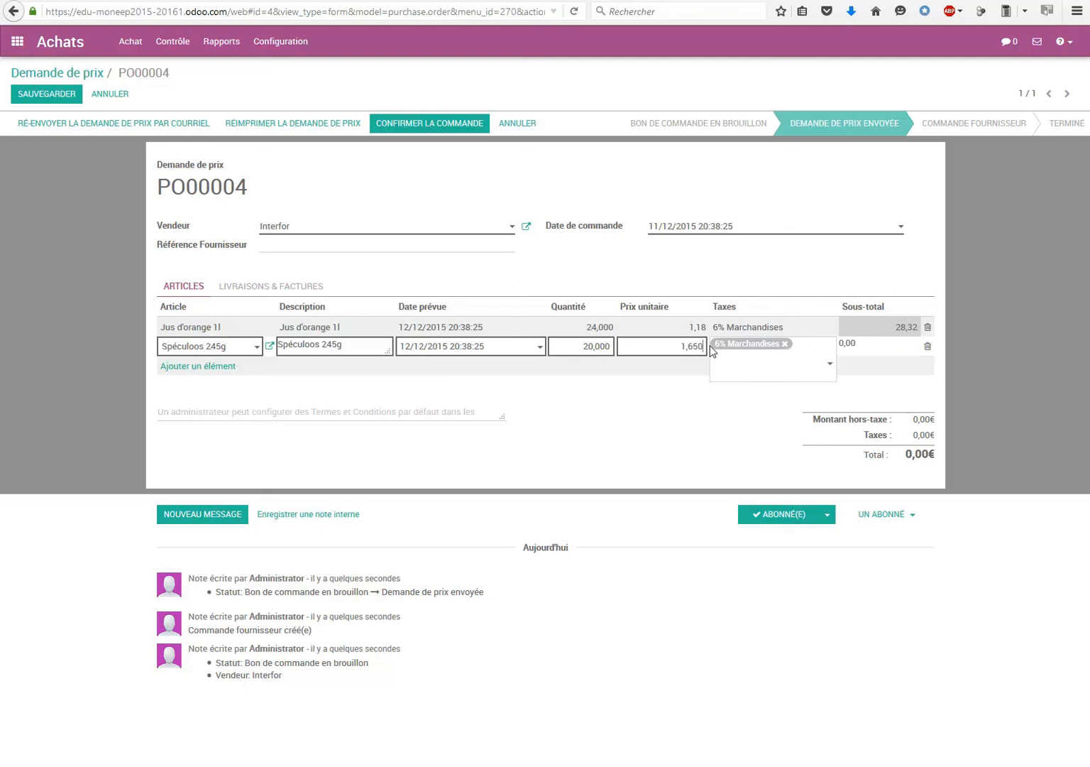
{"action": "left_click", "coordinate": [665, 410]}
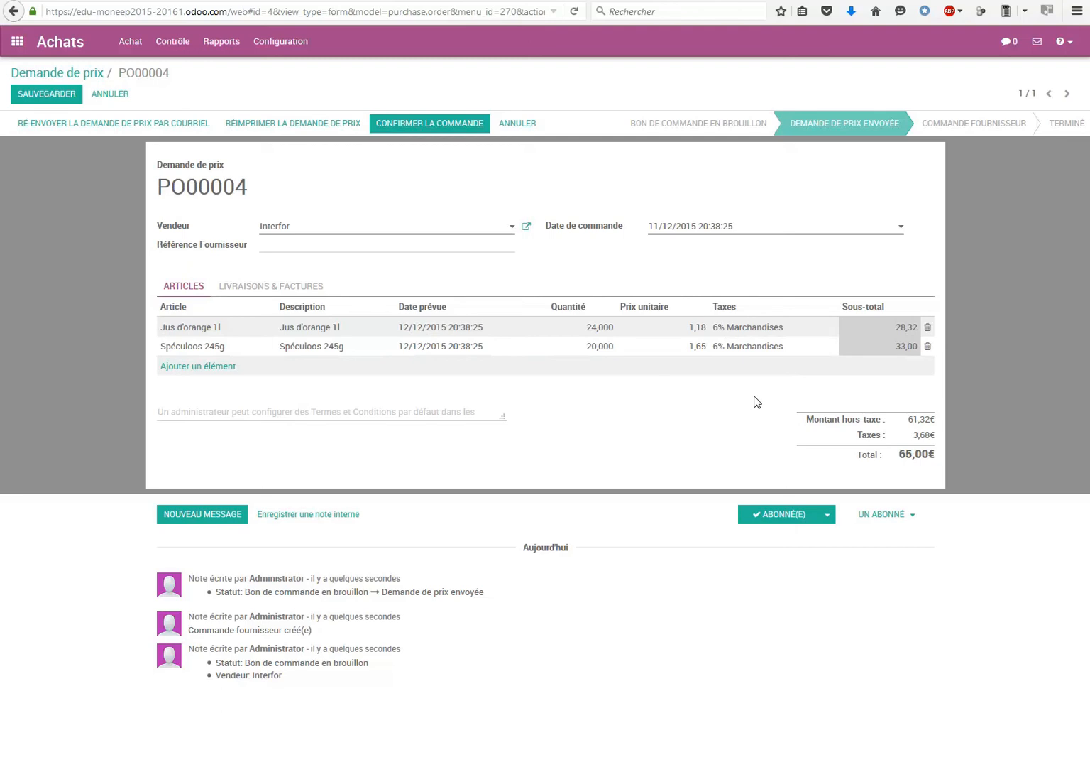
{"action": "left_click", "coordinate": [40, 95]}
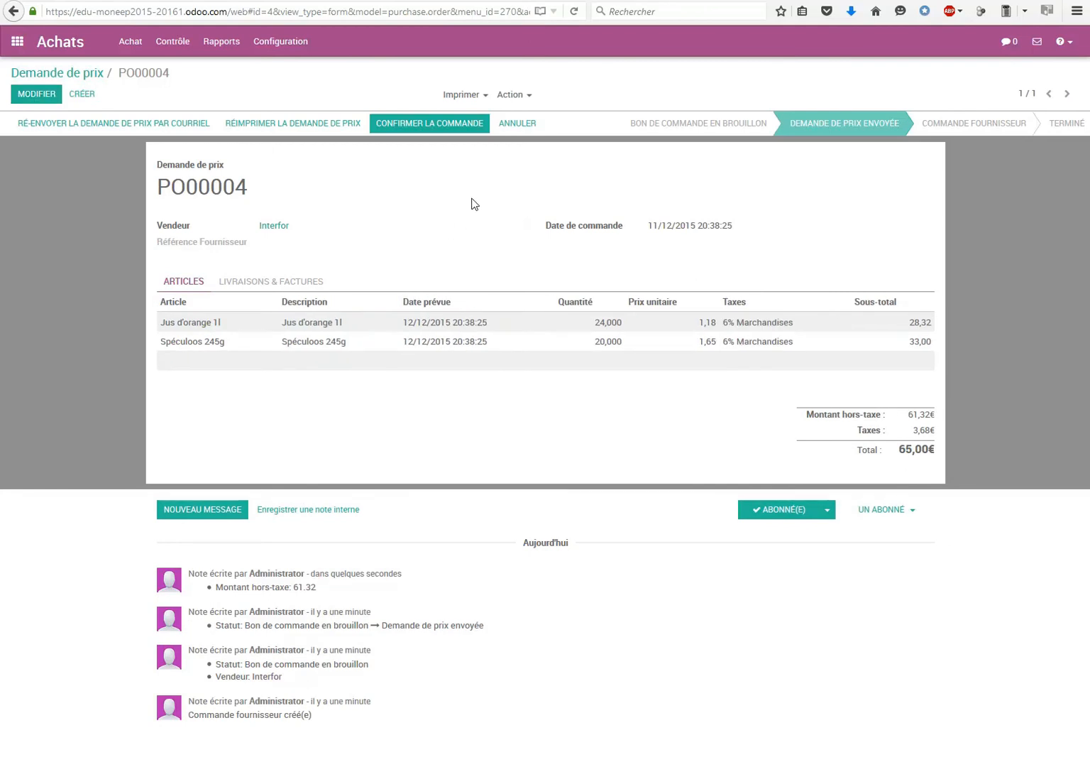
Confirm price request PO00004 as a supplier order
{"action": "left_click", "coordinate": [486, 97]}
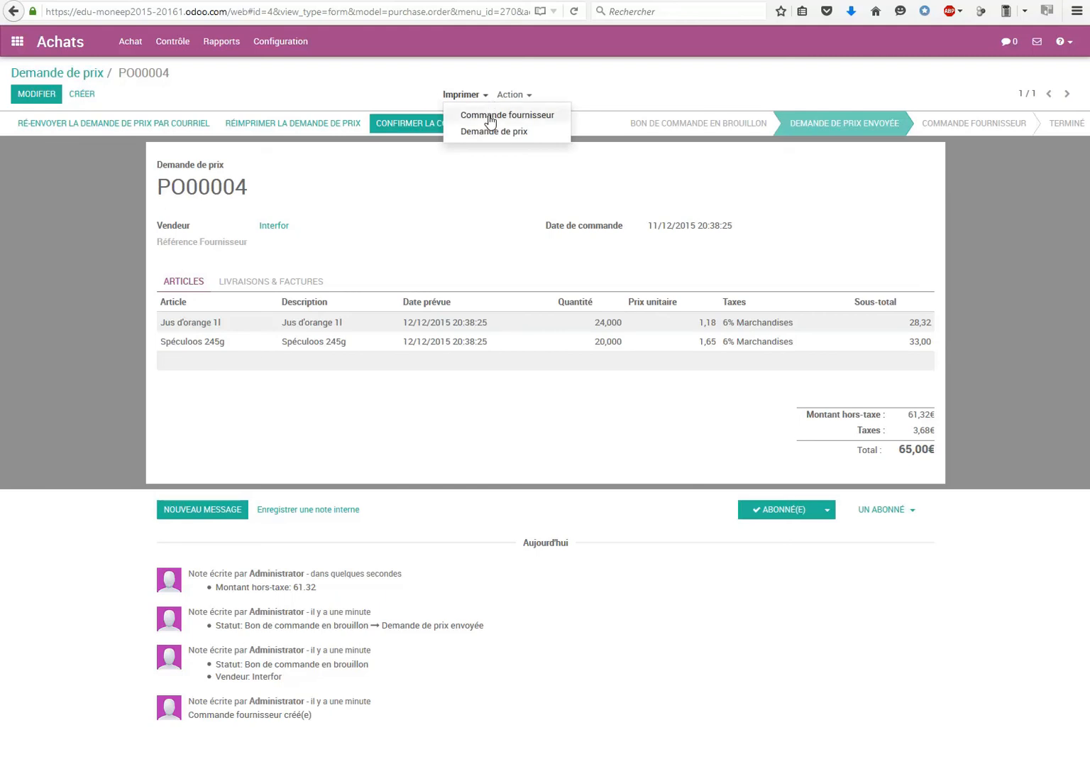
{"action": "left_click", "coordinate": [467, 188]}
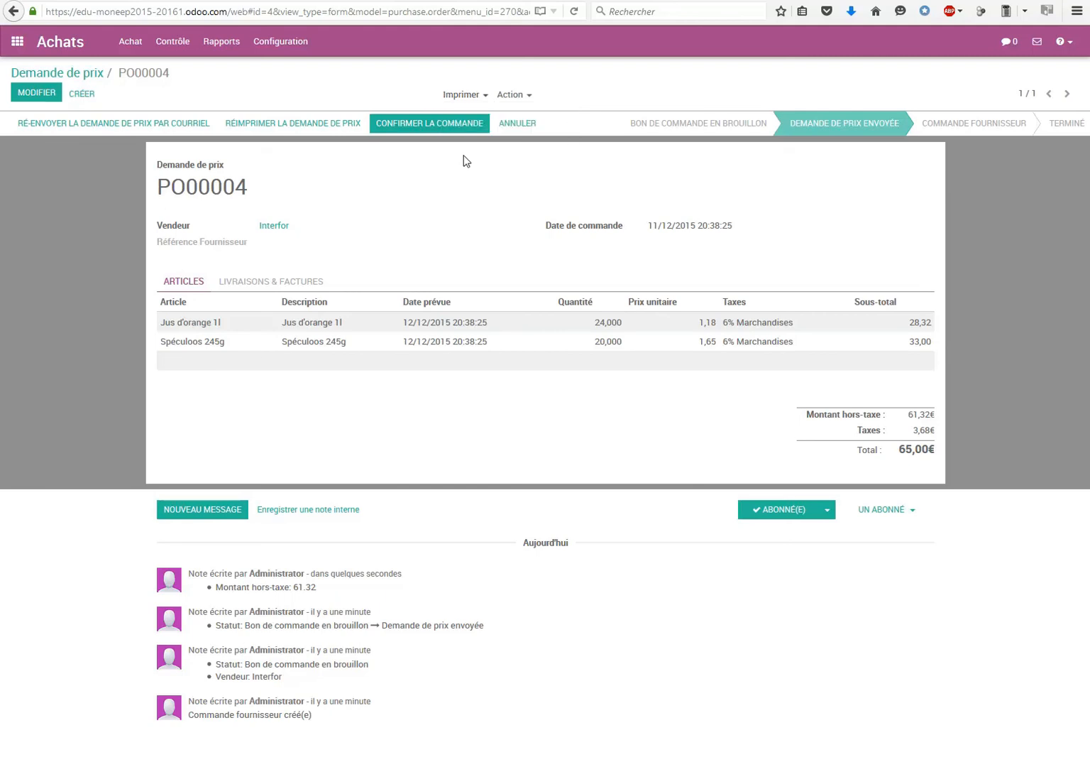
{"action": "left_click", "coordinate": [428, 124]}
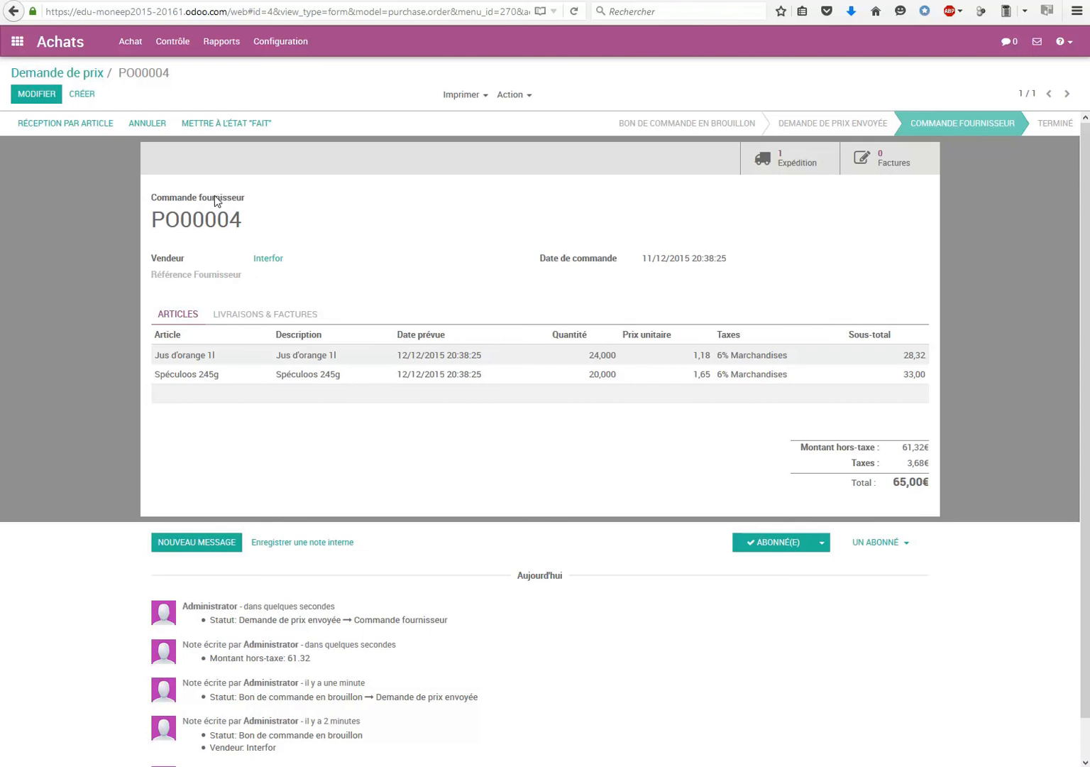
Check the price request list, then open PO00004 from the Bon de commande list with its print options
{"action": "left_click", "coordinate": [132, 44]}
{"action": "left_click", "coordinate": [141, 69]}
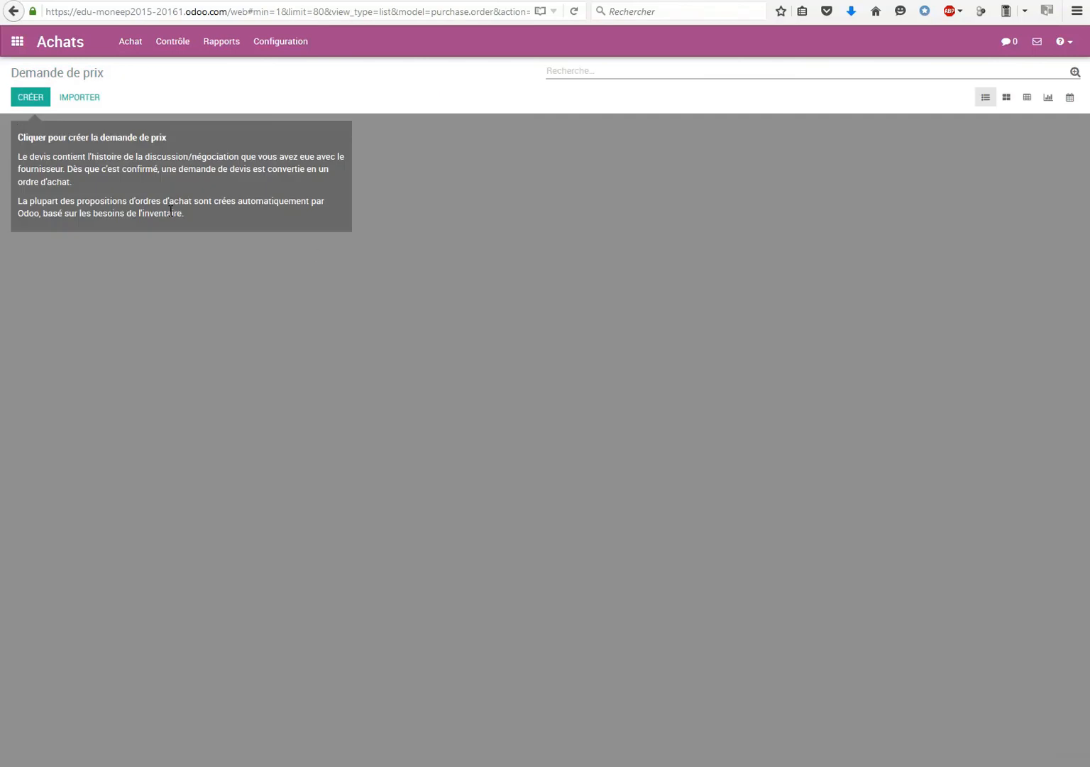
{"action": "left_click", "coordinate": [130, 44]}
{"action": "left_click", "coordinate": [144, 89]}
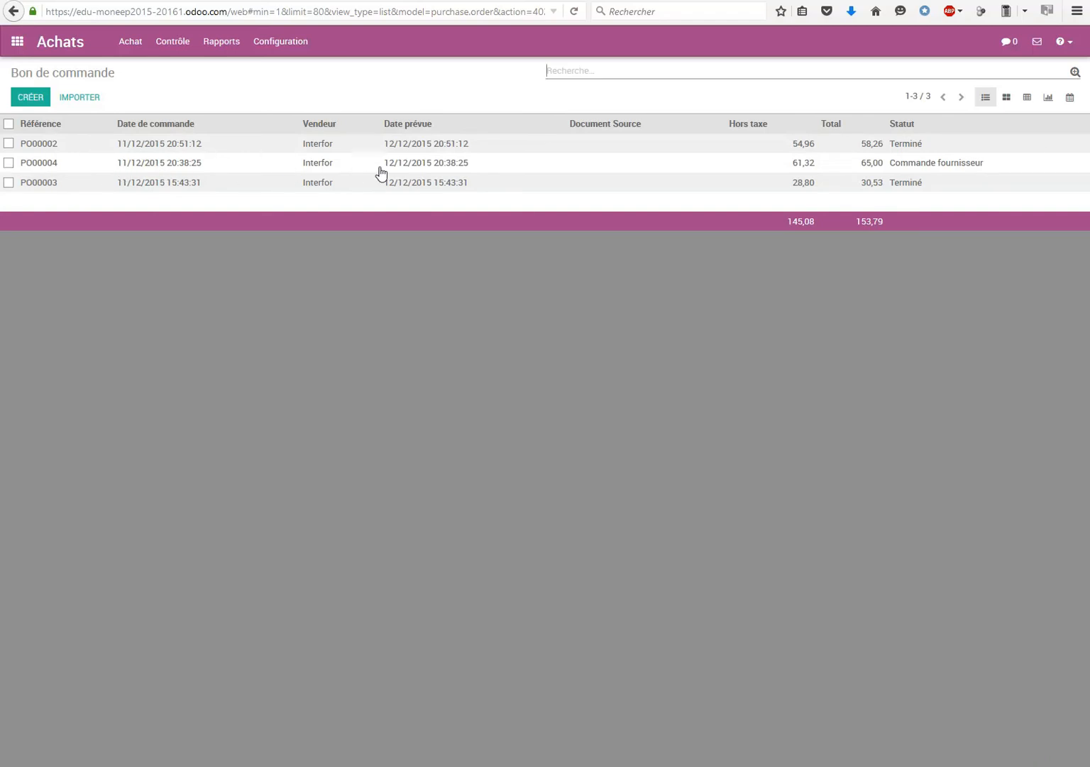
{"action": "left_click", "coordinate": [45, 165]}
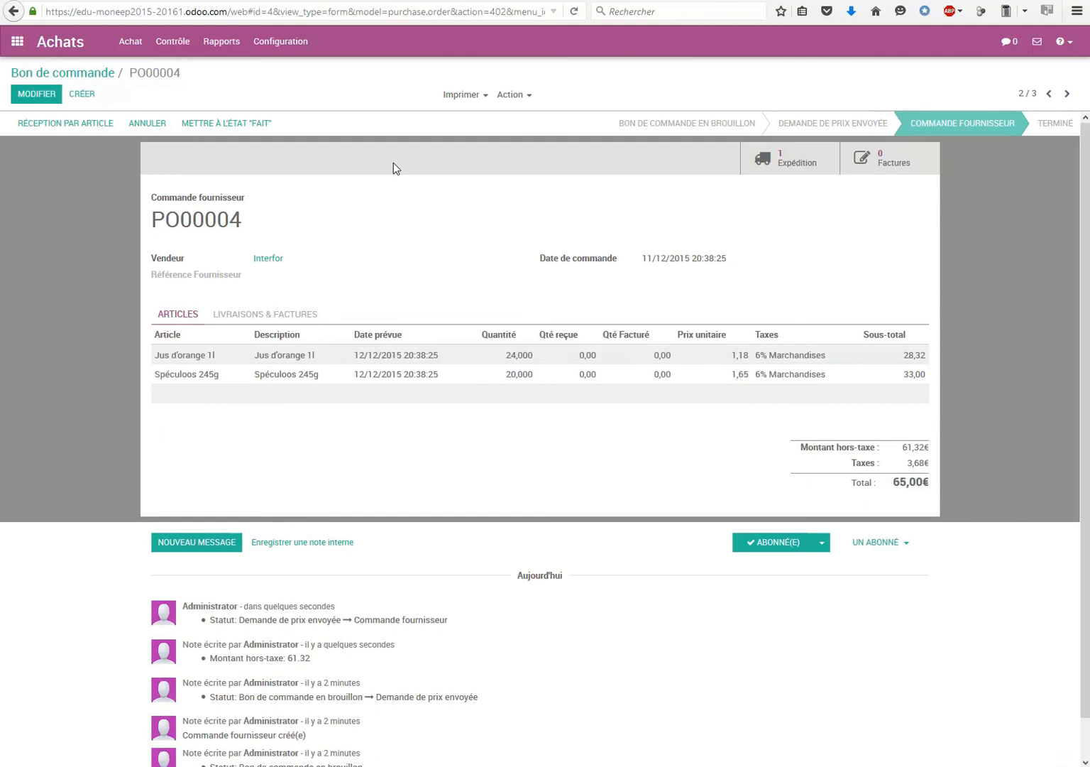
{"action": "left_click", "coordinate": [485, 98]}
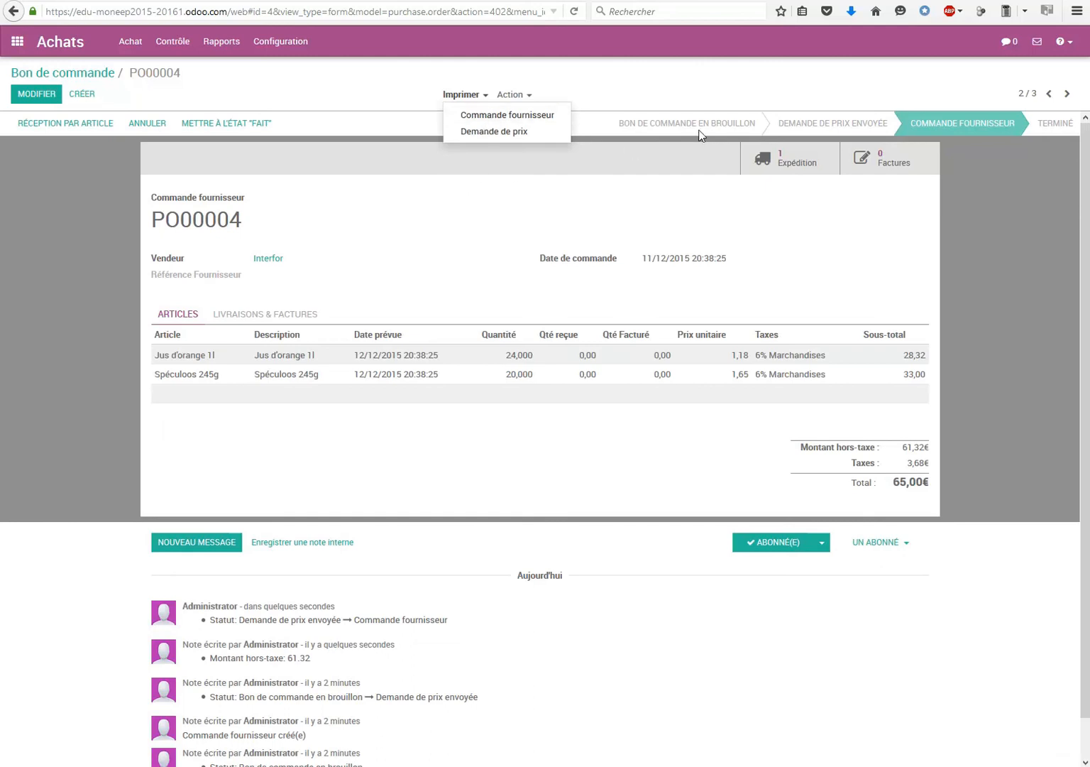
{"action": "left_click", "coordinate": [821, 0]}
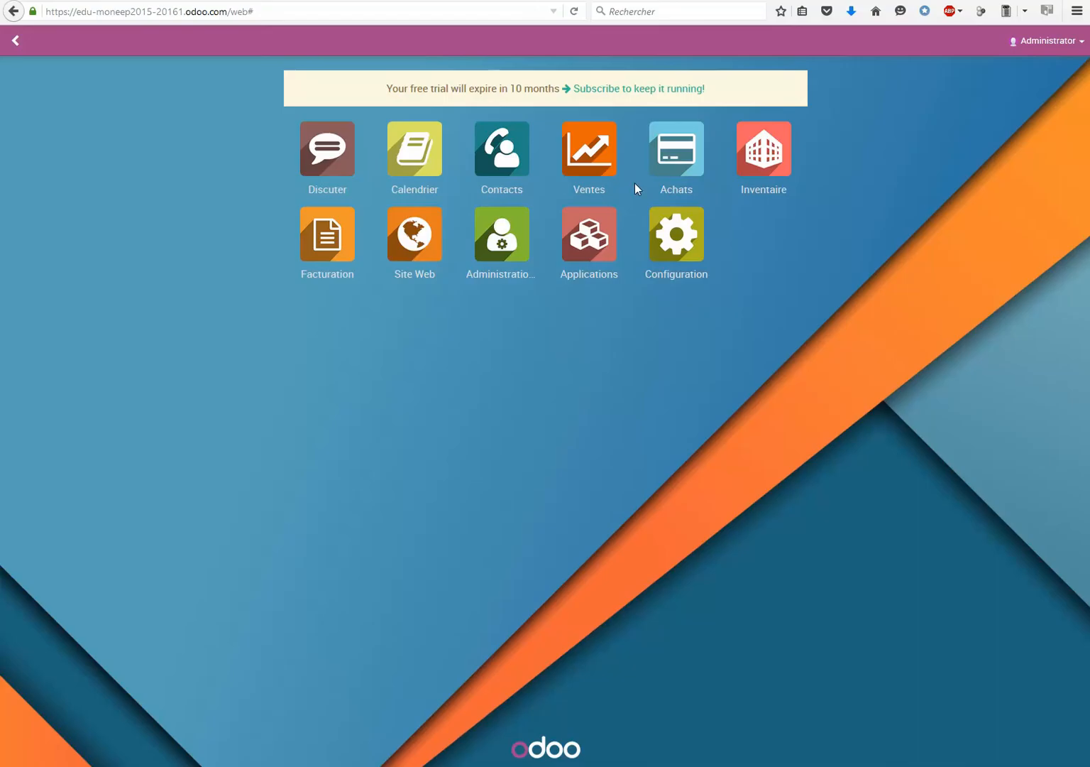
{"action": "left_click", "coordinate": [677, 159]}
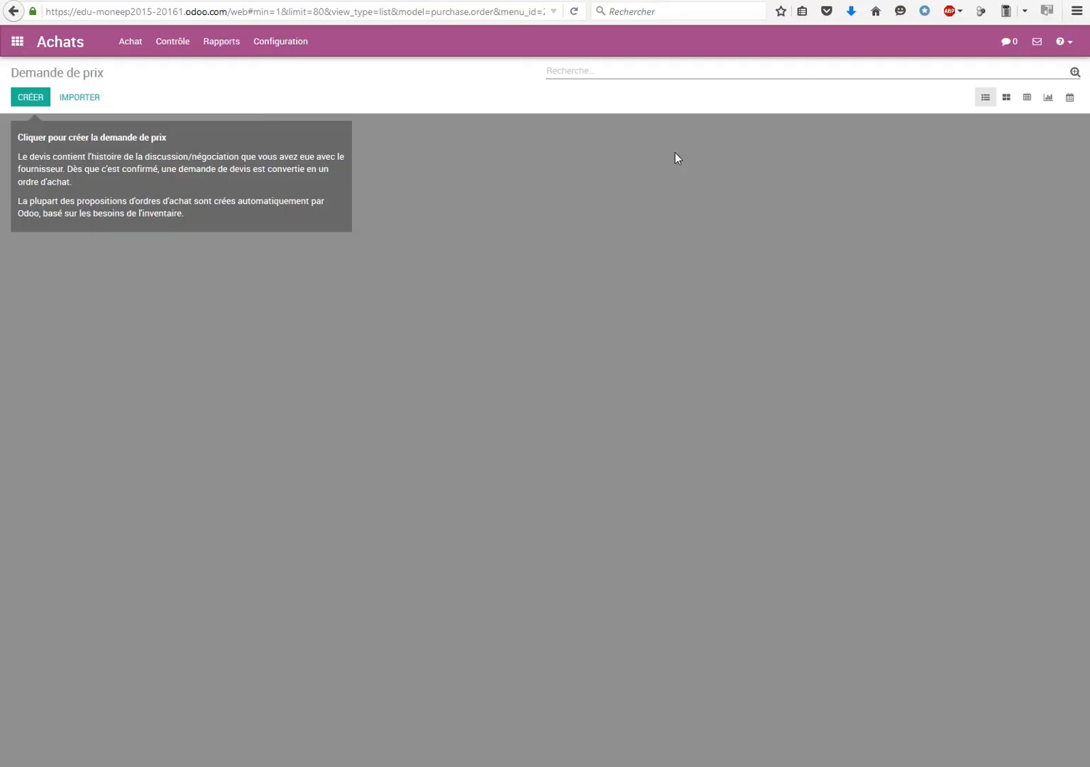
{"action": "left_click", "coordinate": [147, 119]}
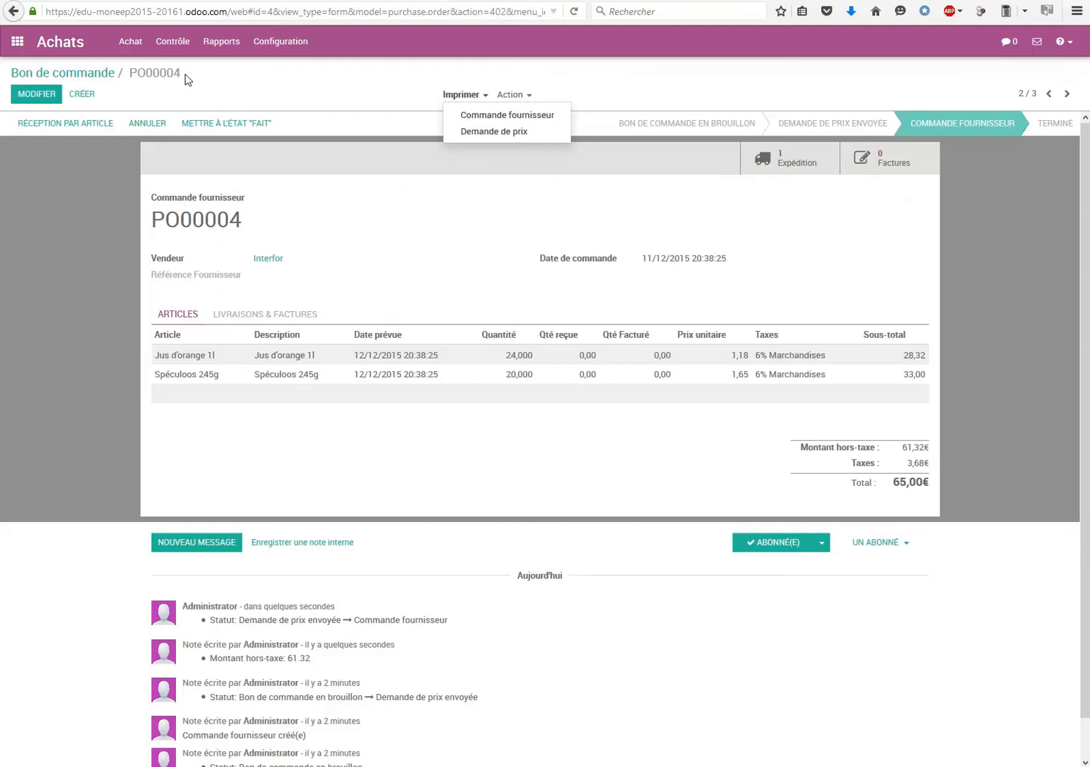
Review the list of incoming articles (Articles entrants) for the purchase order
{"action": "left_click", "coordinate": [172, 42]}
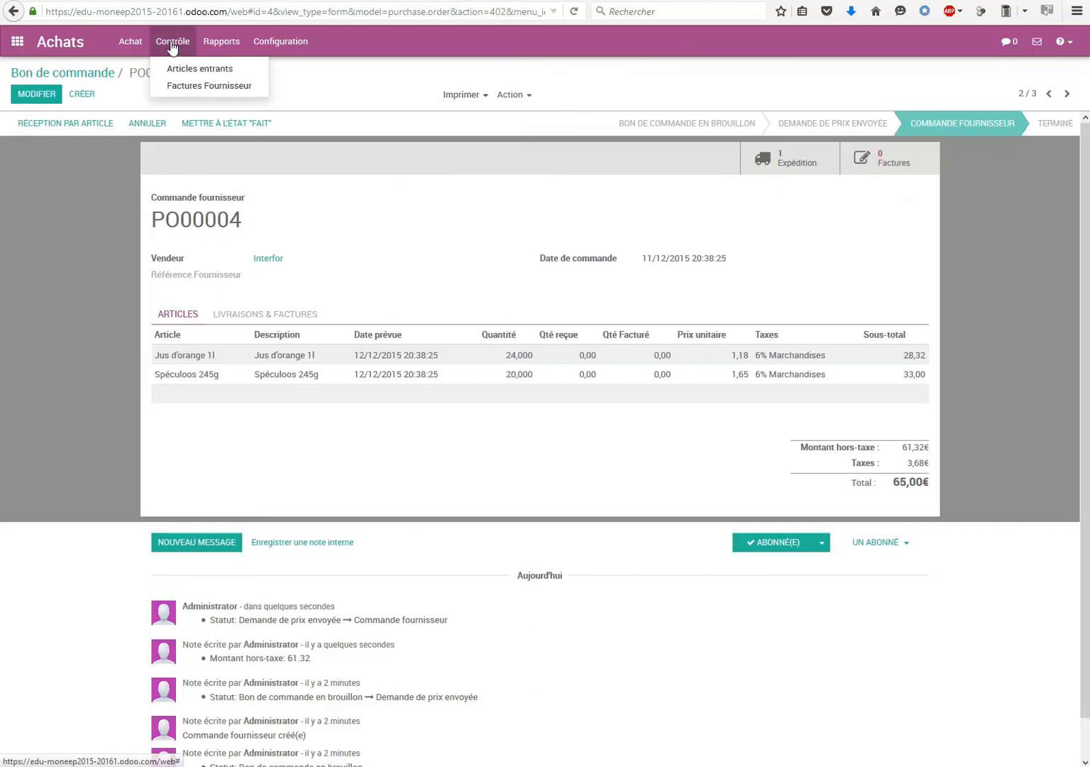
{"action": "left_click", "coordinate": [192, 69]}
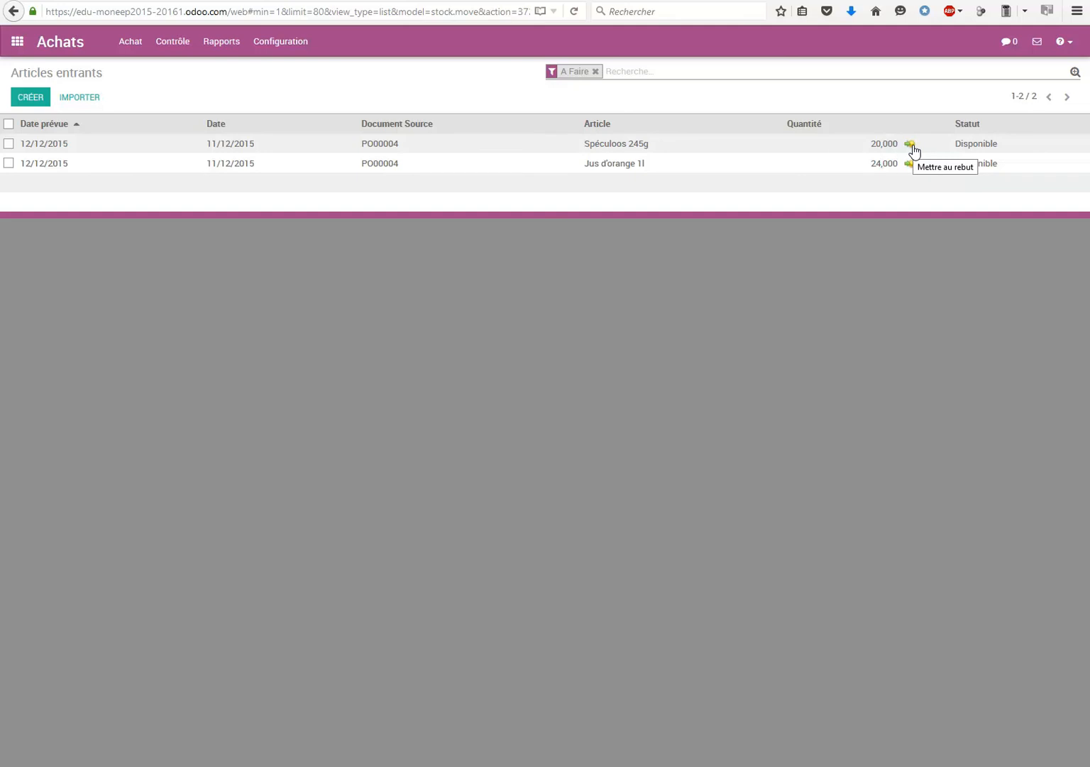
{"action": "left_click", "coordinate": [173, 43]}
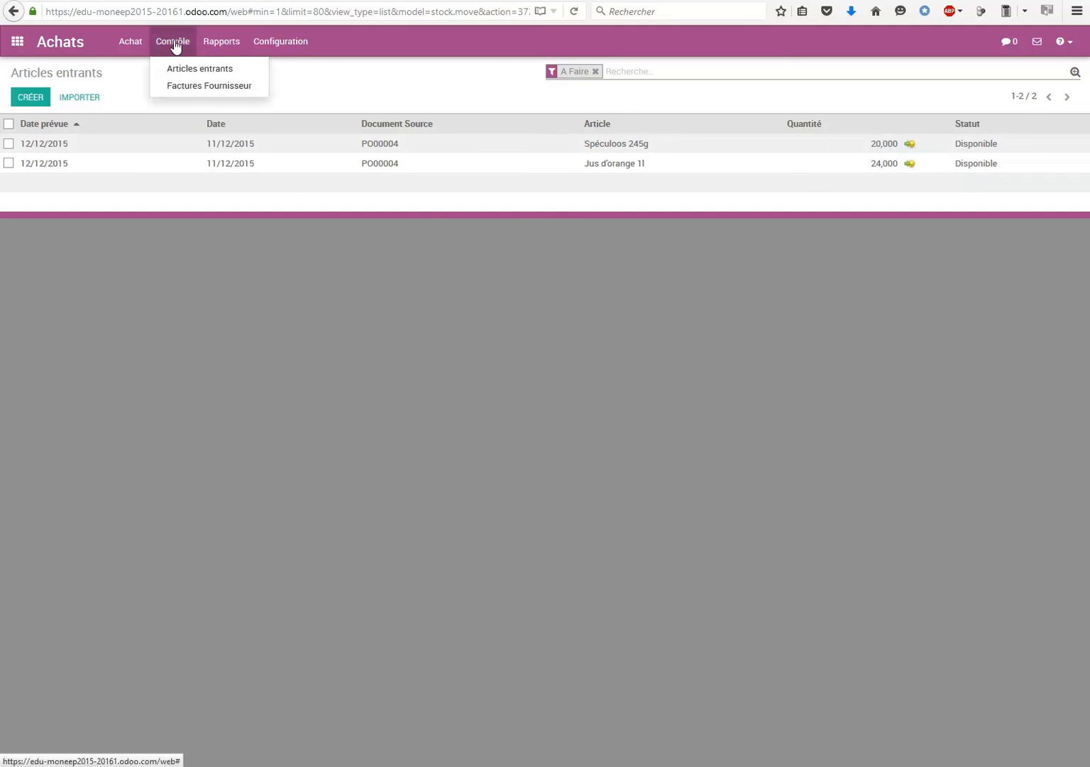
Reopen supplier order PO00004 from the Bon de commande list and go to its reception by article
{"action": "left_click", "coordinate": [139, 43]}
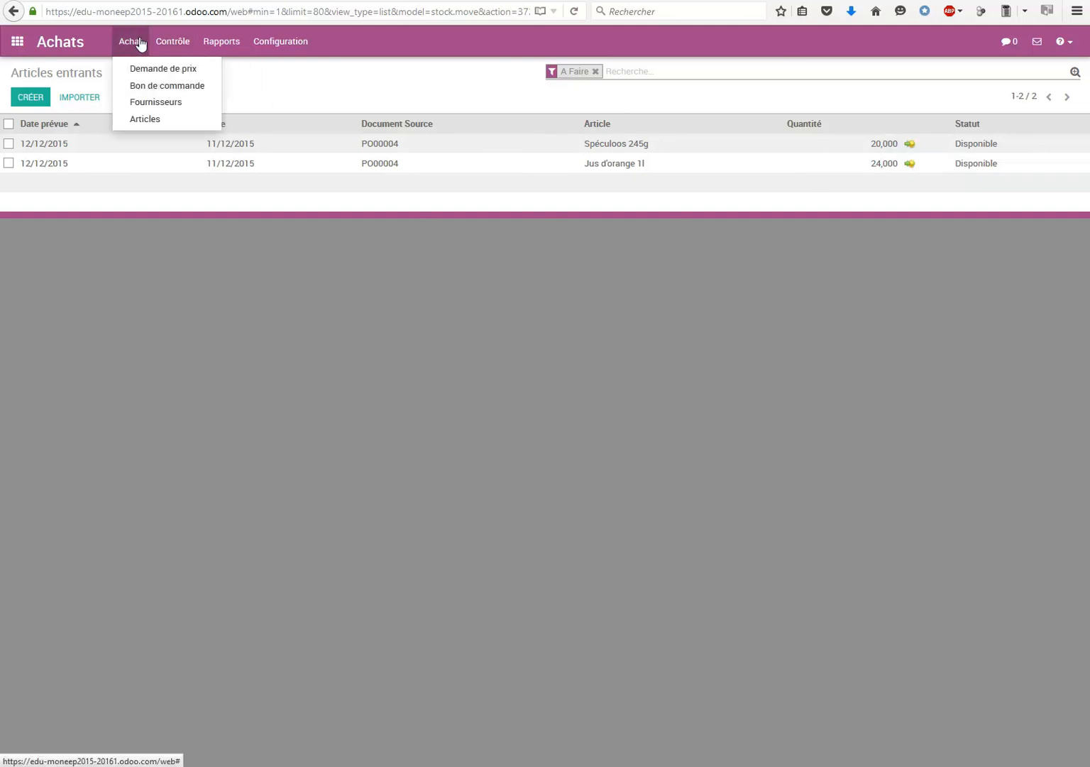
{"action": "left_click", "coordinate": [156, 86]}
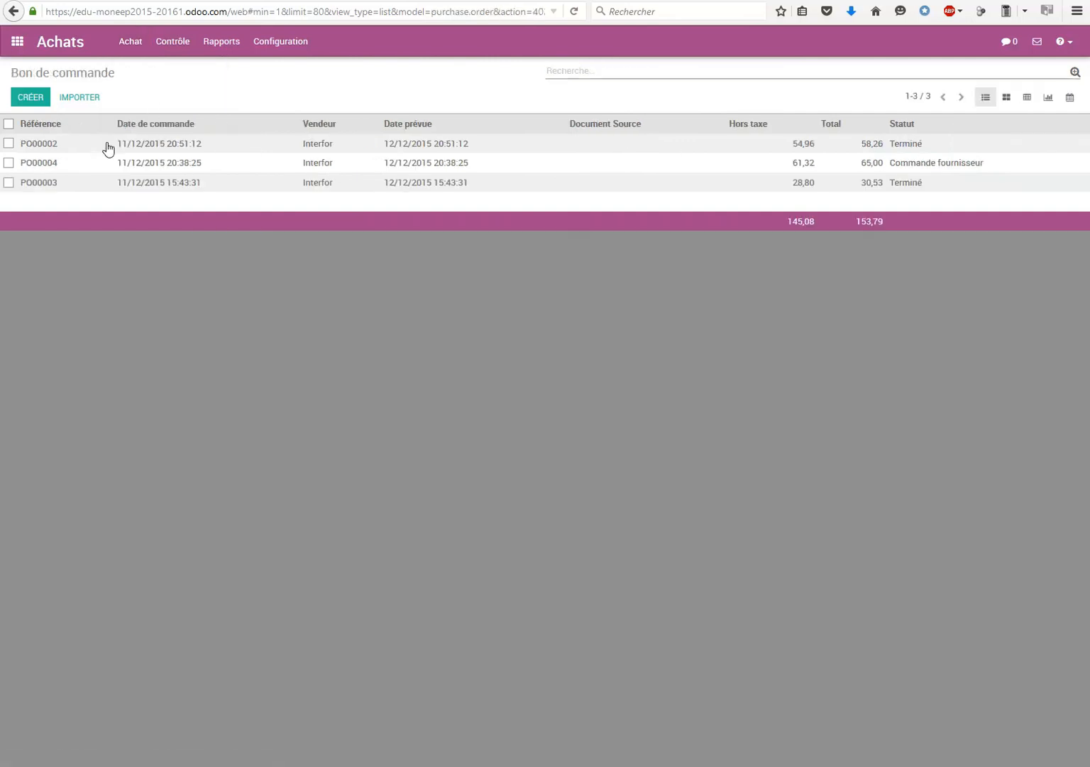
{"action": "left_click", "coordinate": [32, 165]}
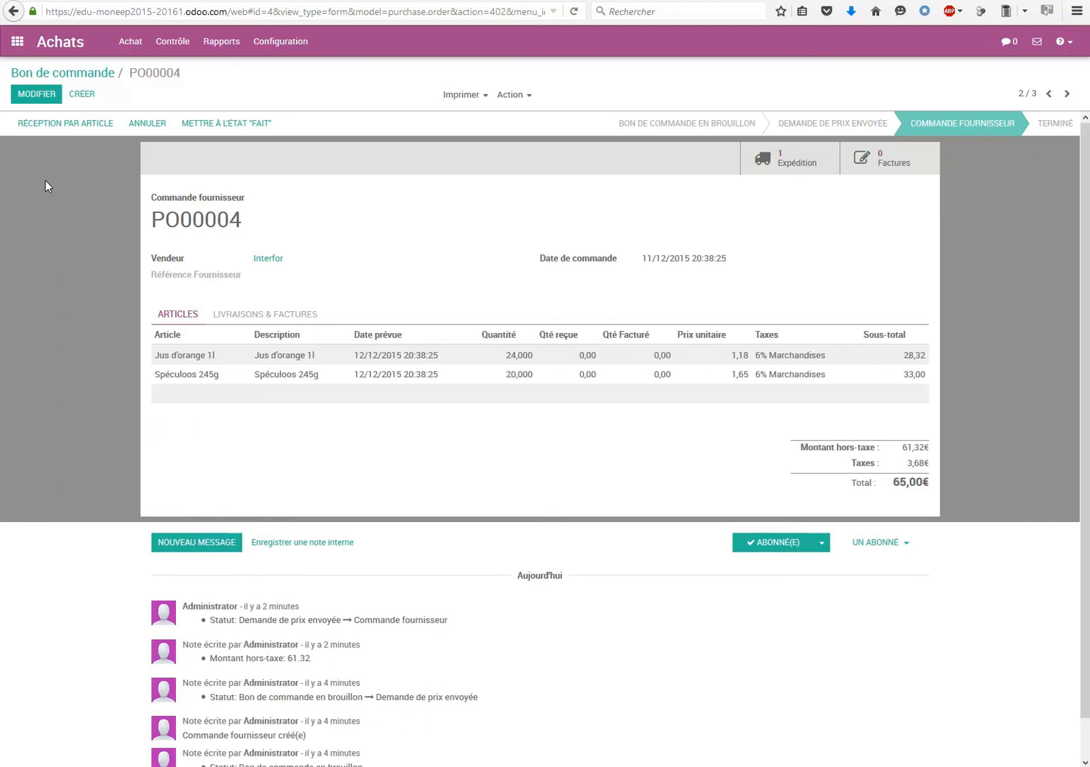
{"action": "left_click", "coordinate": [63, 123]}
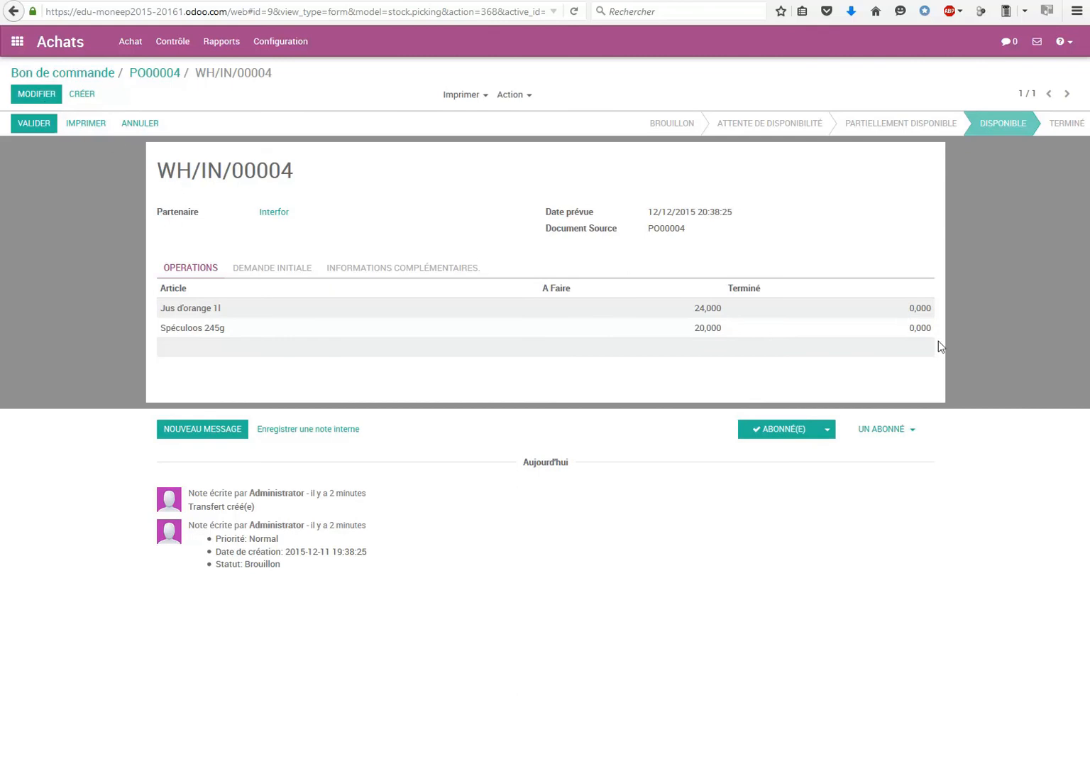
{"action": "left_click", "coordinate": [910, 311]}
{"action": "left_click", "coordinate": [864, 66]}
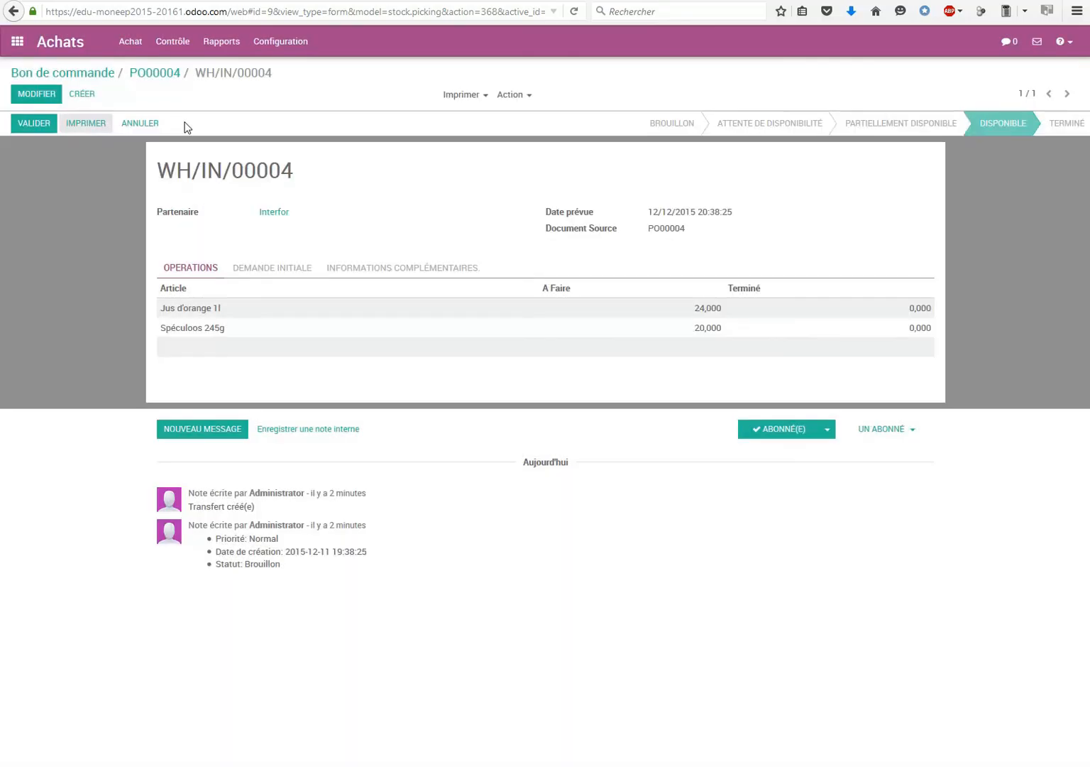
Edit reception WH/IN/00004 and try to set the completed quantity (Terminé) of Jus d'orange 1l to 24
{"action": "left_click", "coordinate": [35, 94]}
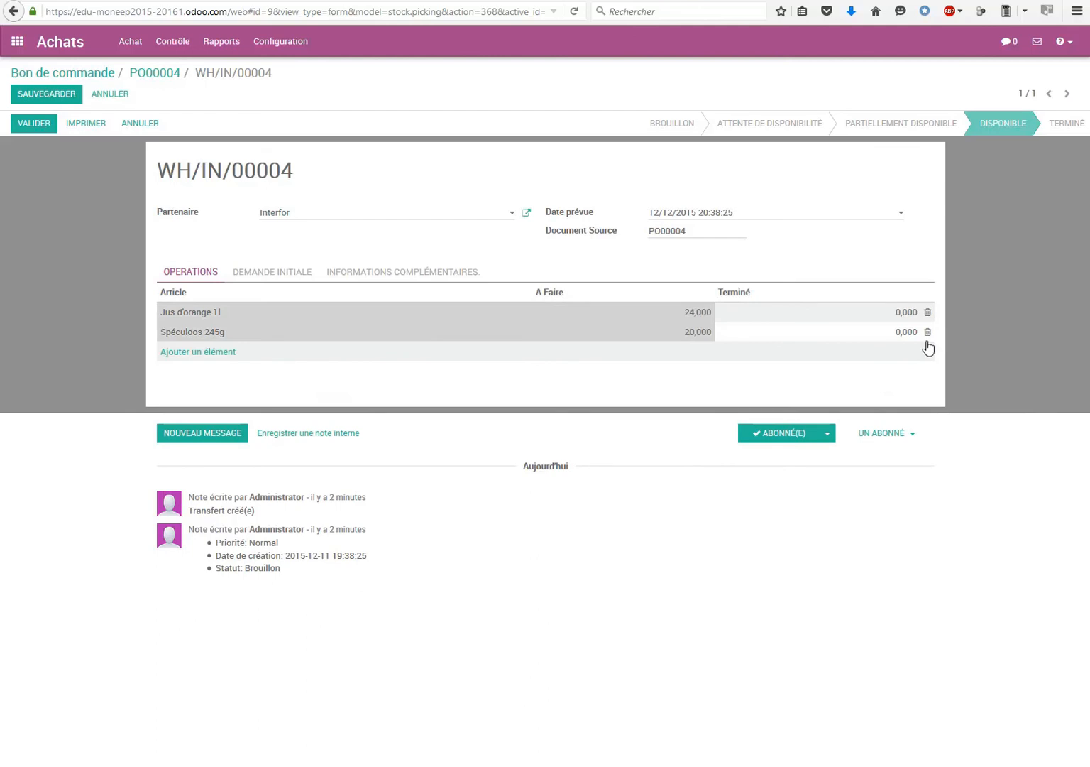
{"action": "left_click", "coordinate": [898, 313]}
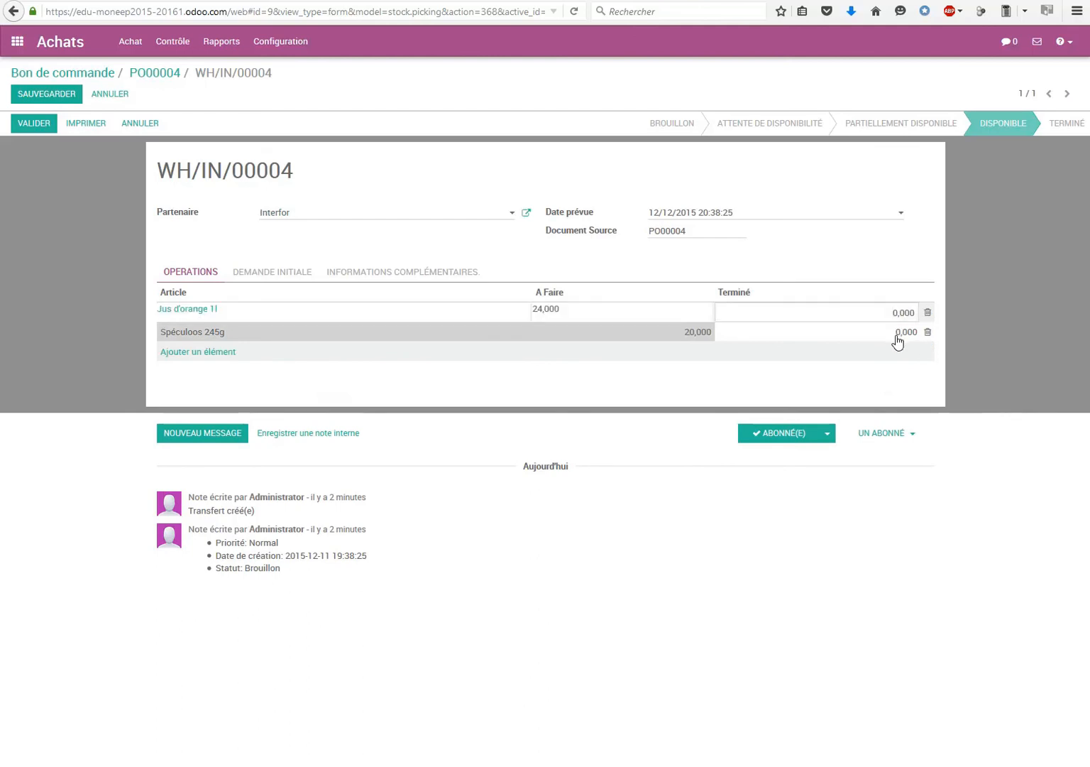
{"action": "type", "text": "24"}
{"action": "key", "text": "Return"}
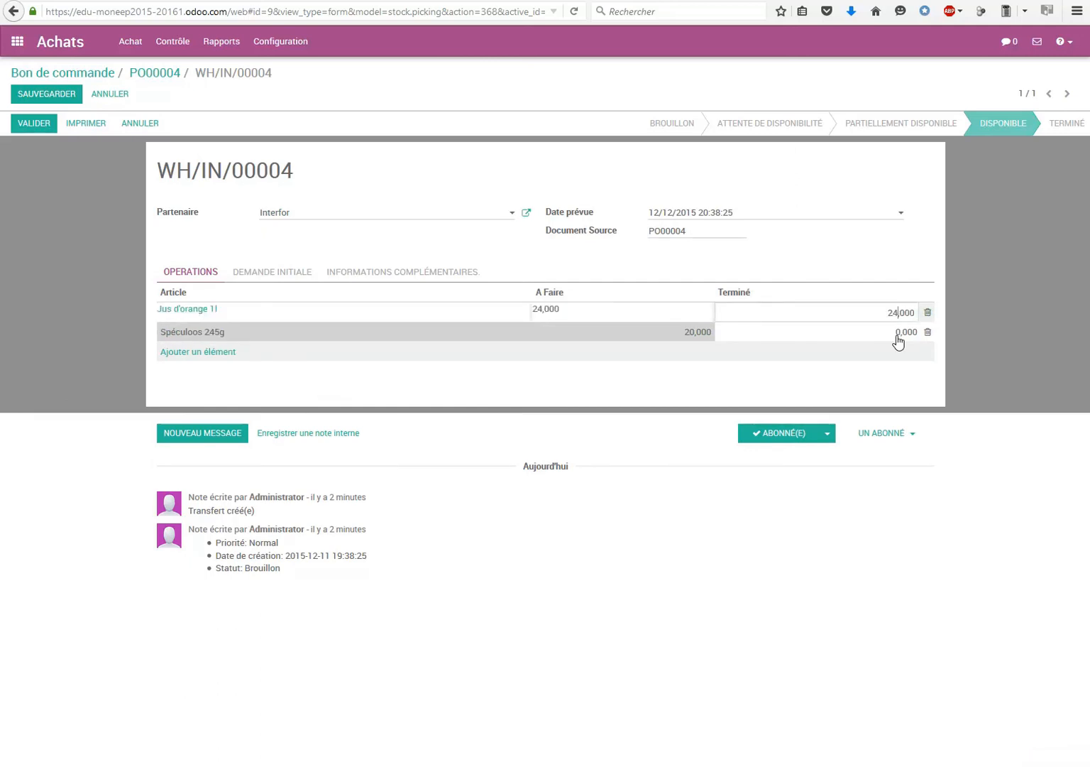
Try to set the completed quantity (Terminé) of Spéculoos 245g to 20 and save the reception
{"action": "left_click_drag", "start_coordinate": [898, 333], "coordinate": [892, 333]}
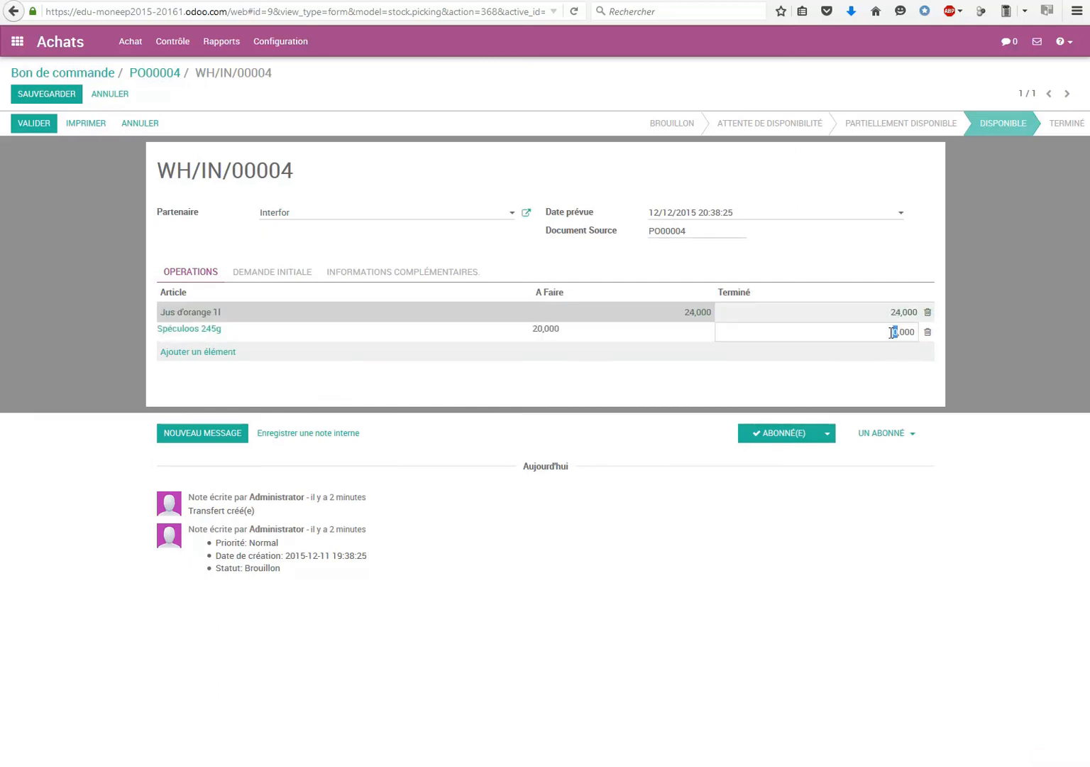
{"action": "type", "text": "20"}
{"action": "key", "text": "Return"}
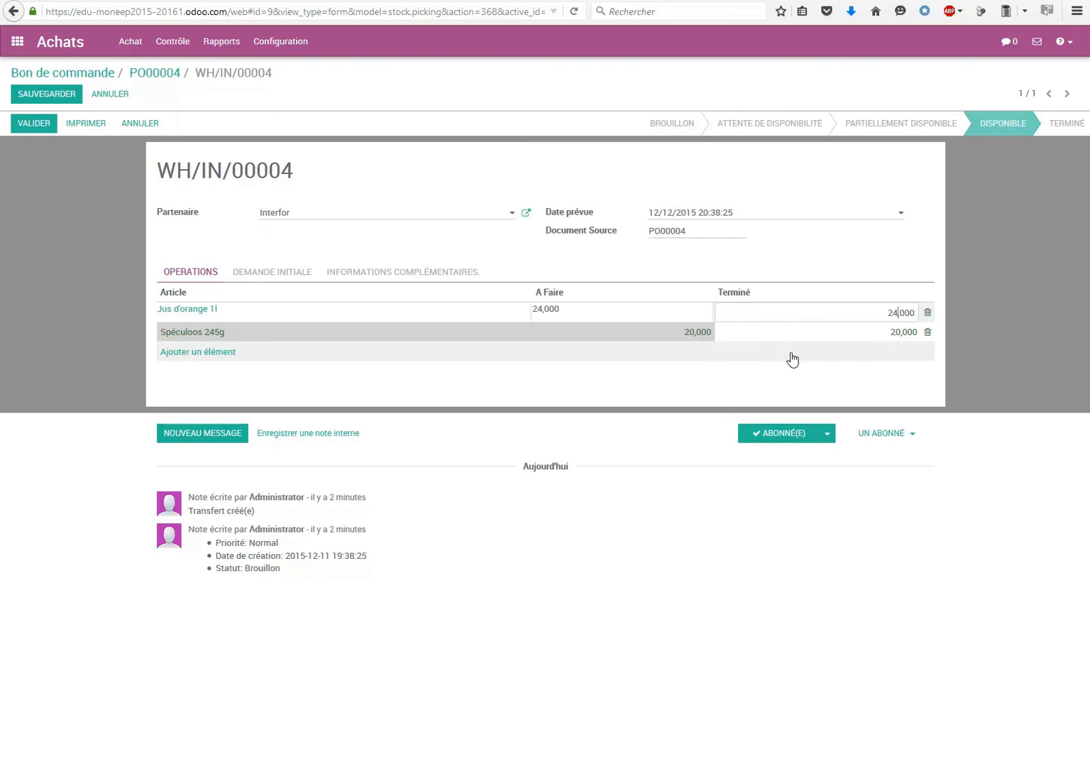
{"action": "left_click", "coordinate": [51, 93]}
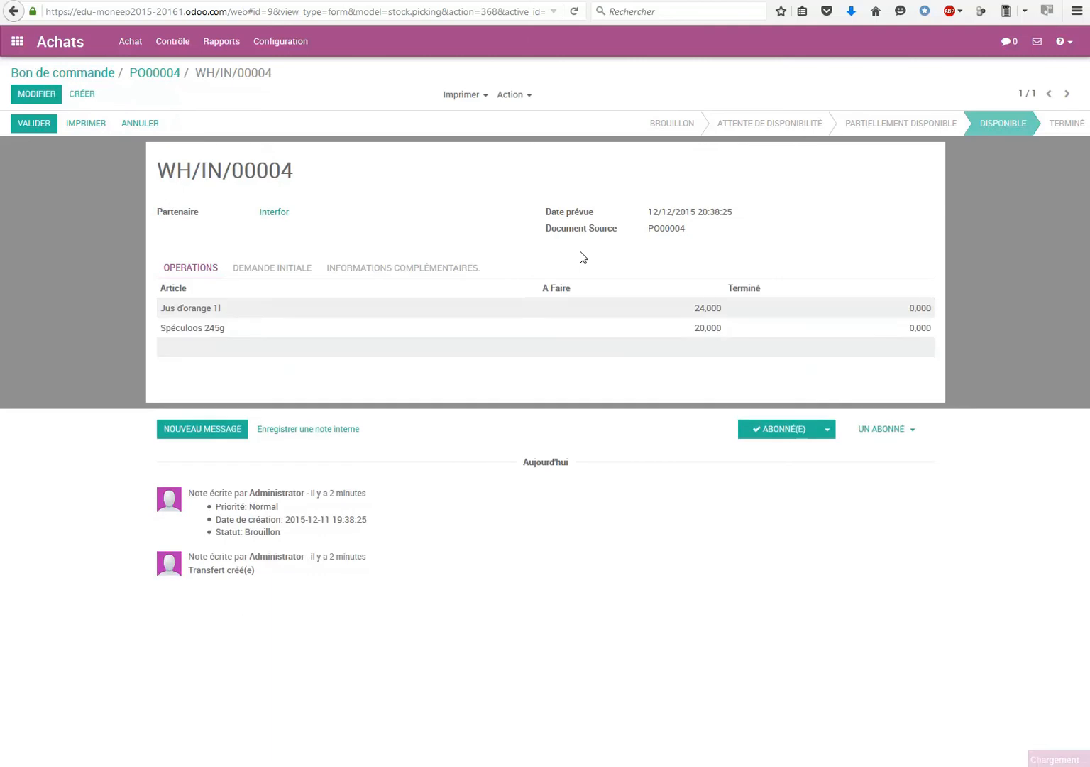
Set the completed quantity (Terminé) of Jus d'orange 1l to 24 in reception WH/IN/00004 and save it
{"action": "left_click", "coordinate": [43, 94]}
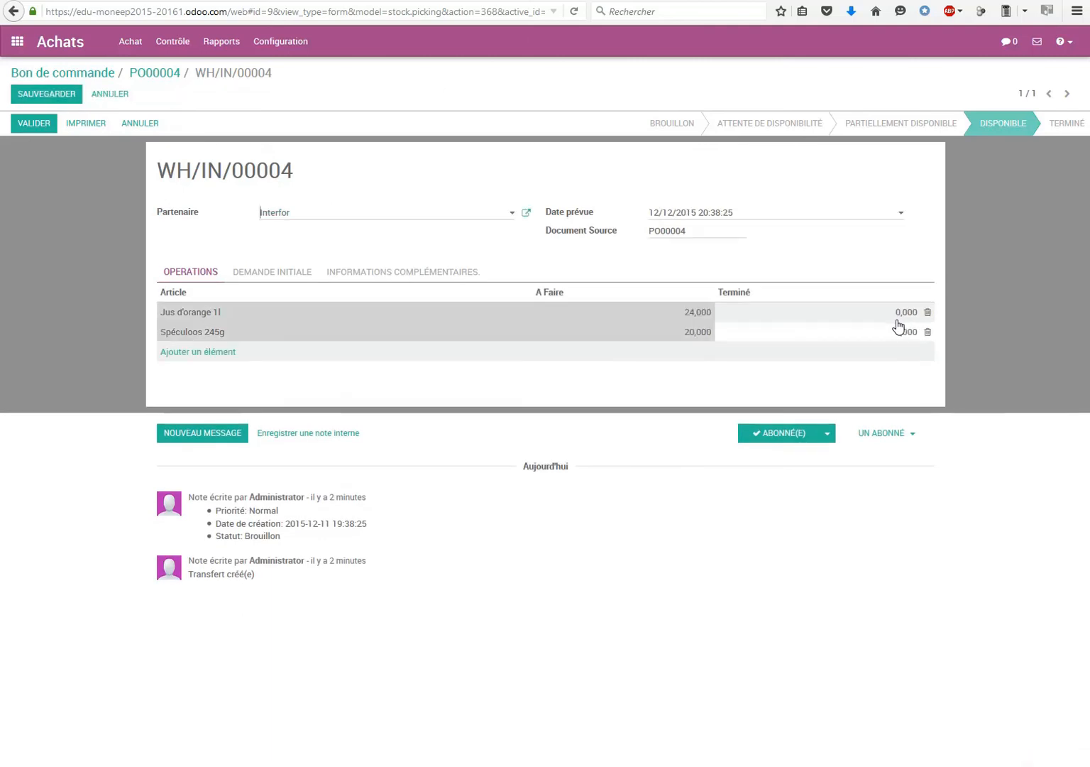
{"action": "left_click", "coordinate": [896, 316]}
{"action": "type", "text": "24"}
{"action": "key", "text": "Delete"}
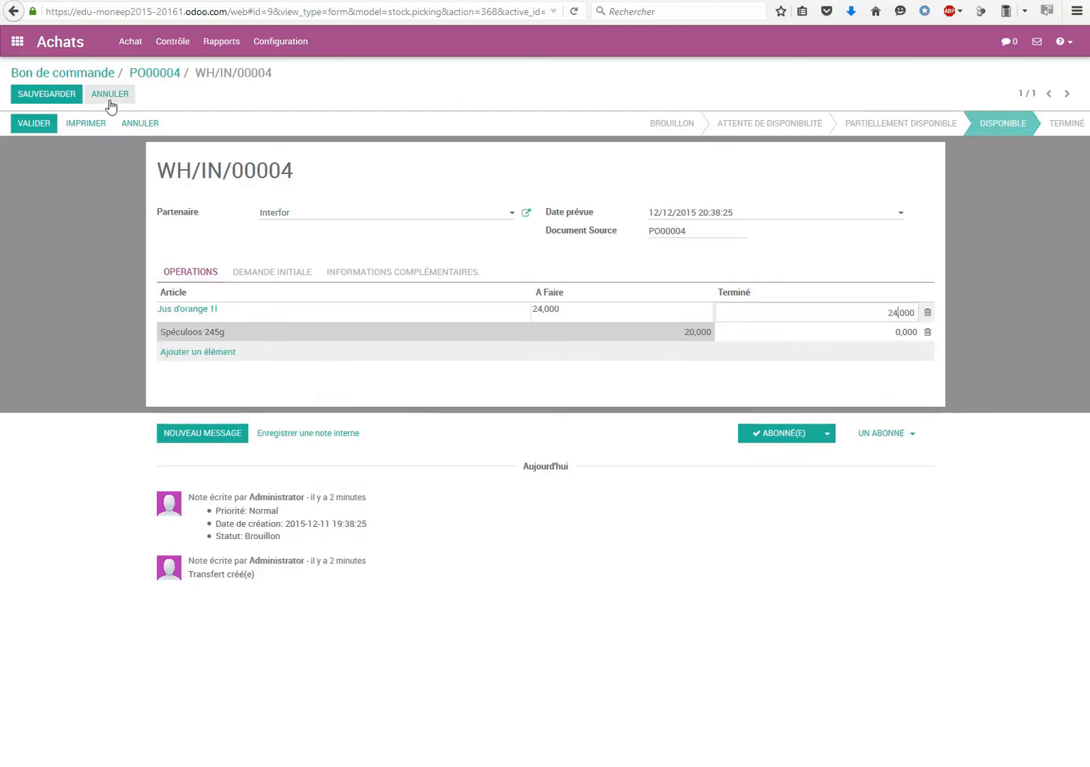
{"action": "left_click", "coordinate": [65, 96]}
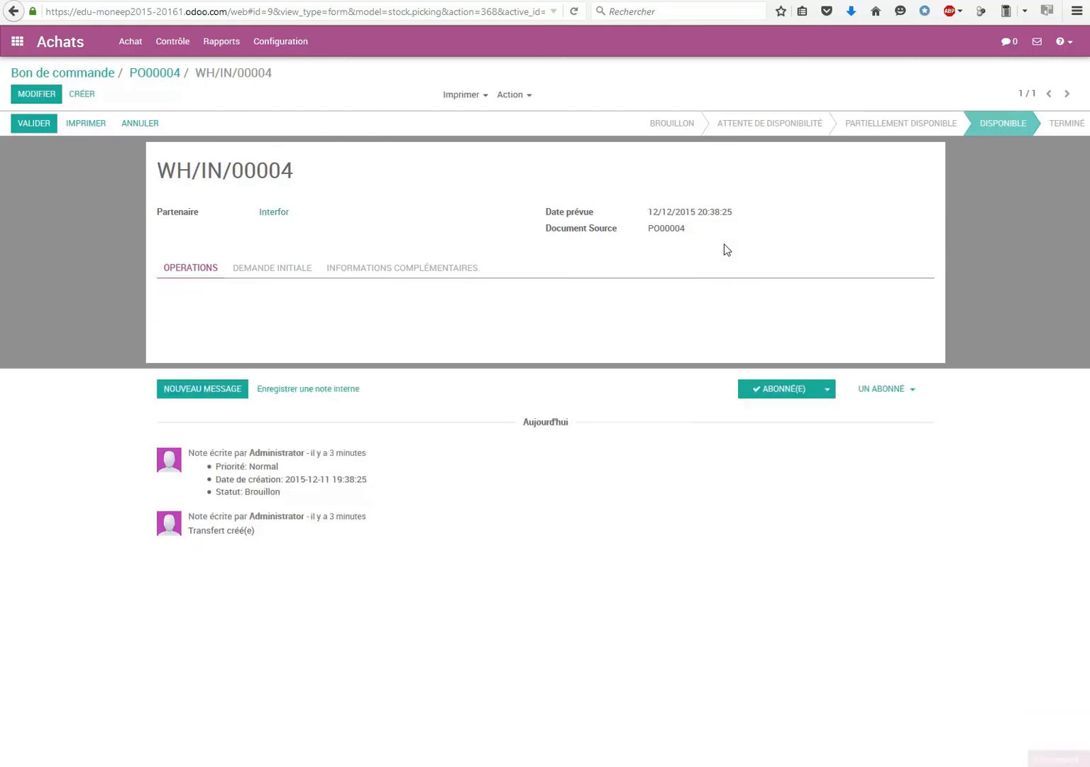
Set the completed quantity (Terminé) of Spéculoos 245g to 20, save the reception and validate it
{"action": "left_click", "coordinate": [35, 98]}
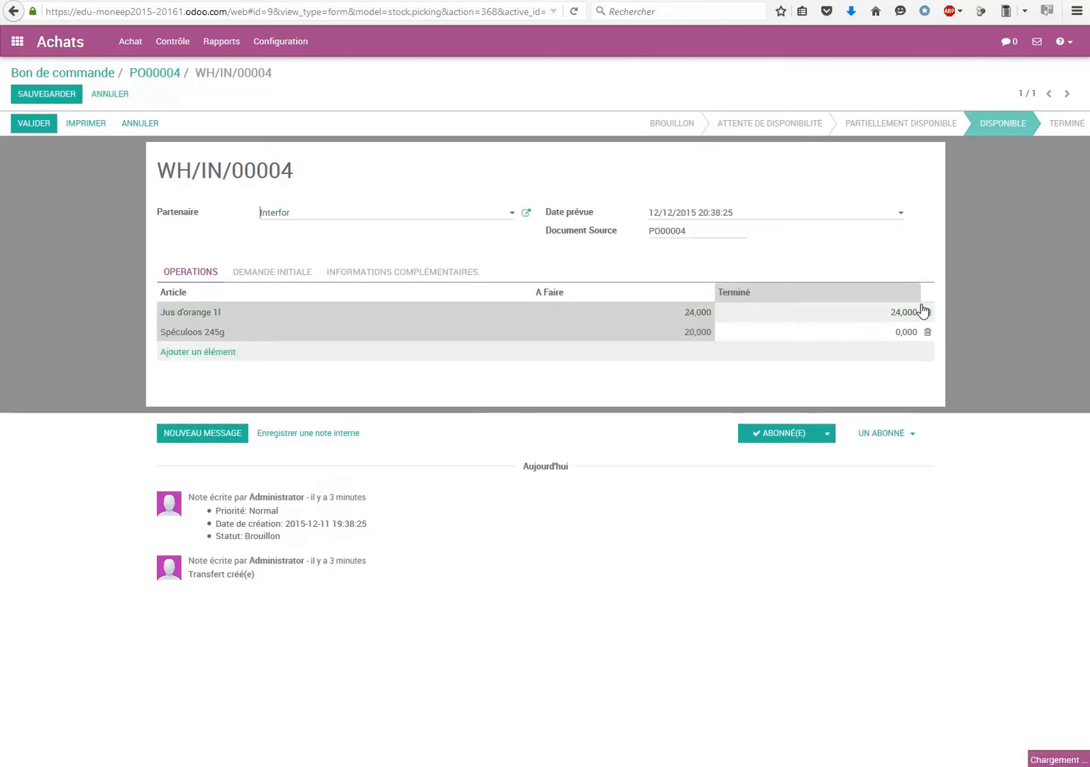
{"action": "left_click", "coordinate": [895, 332]}
{"action": "double_click", "coordinate": [896, 333]}
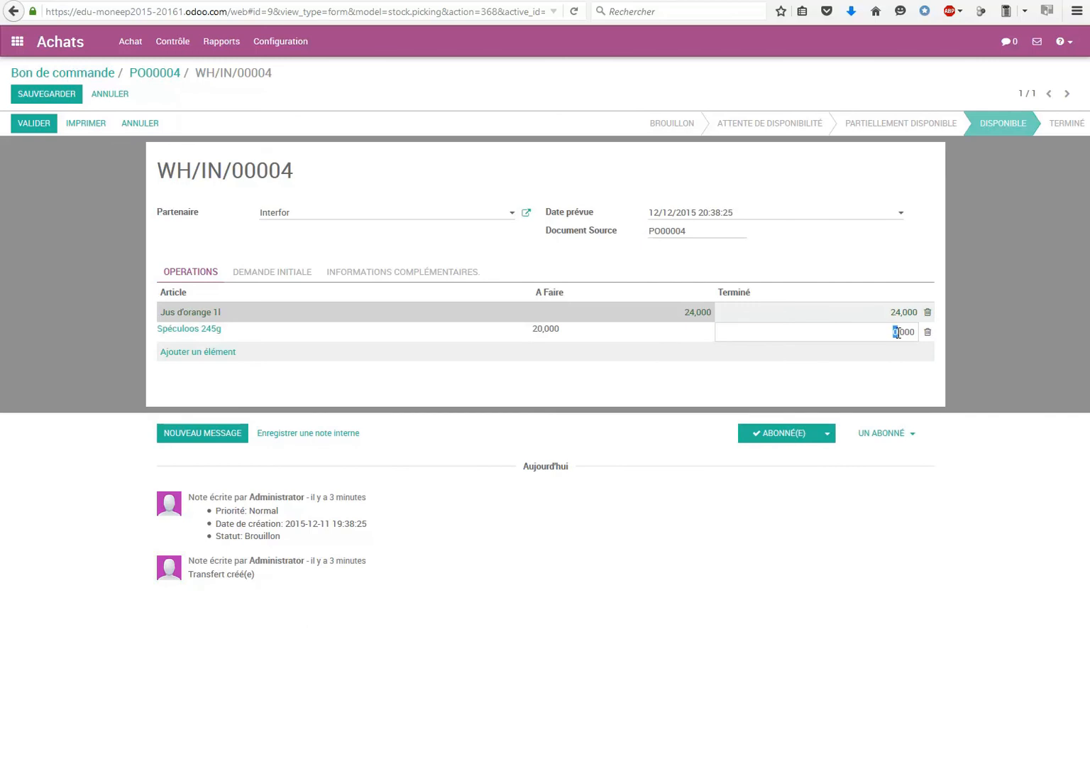
{"action": "type", "text": "20"}
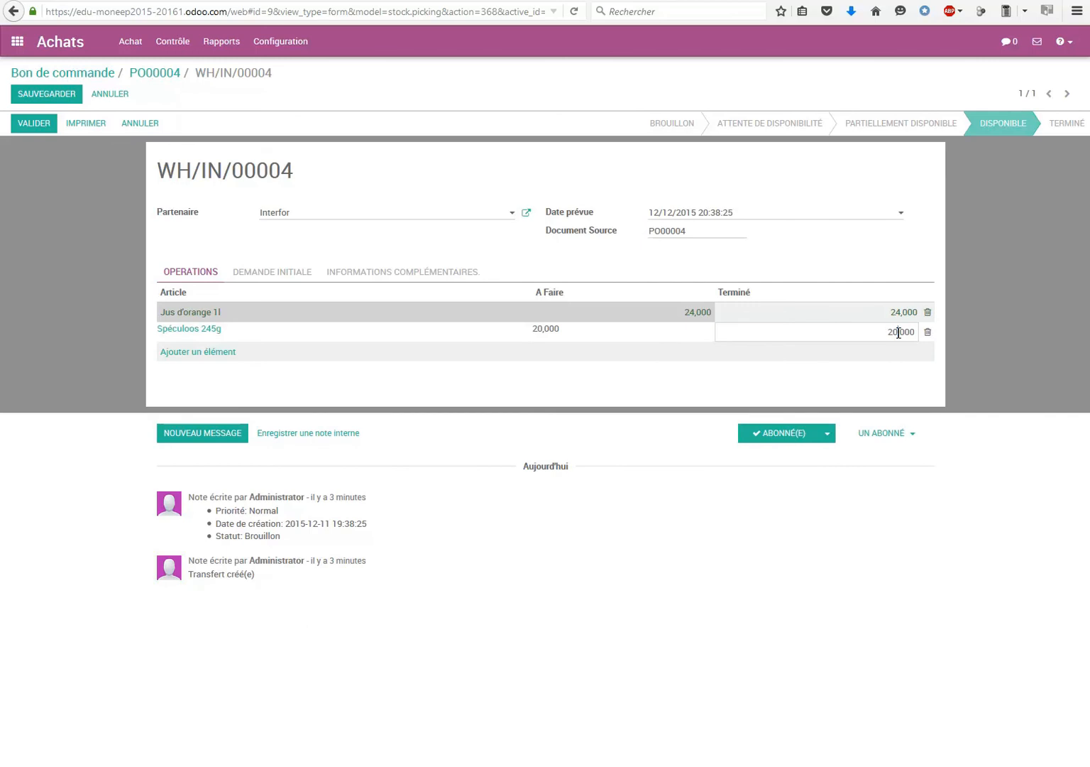
{"action": "left_click", "coordinate": [47, 95]}
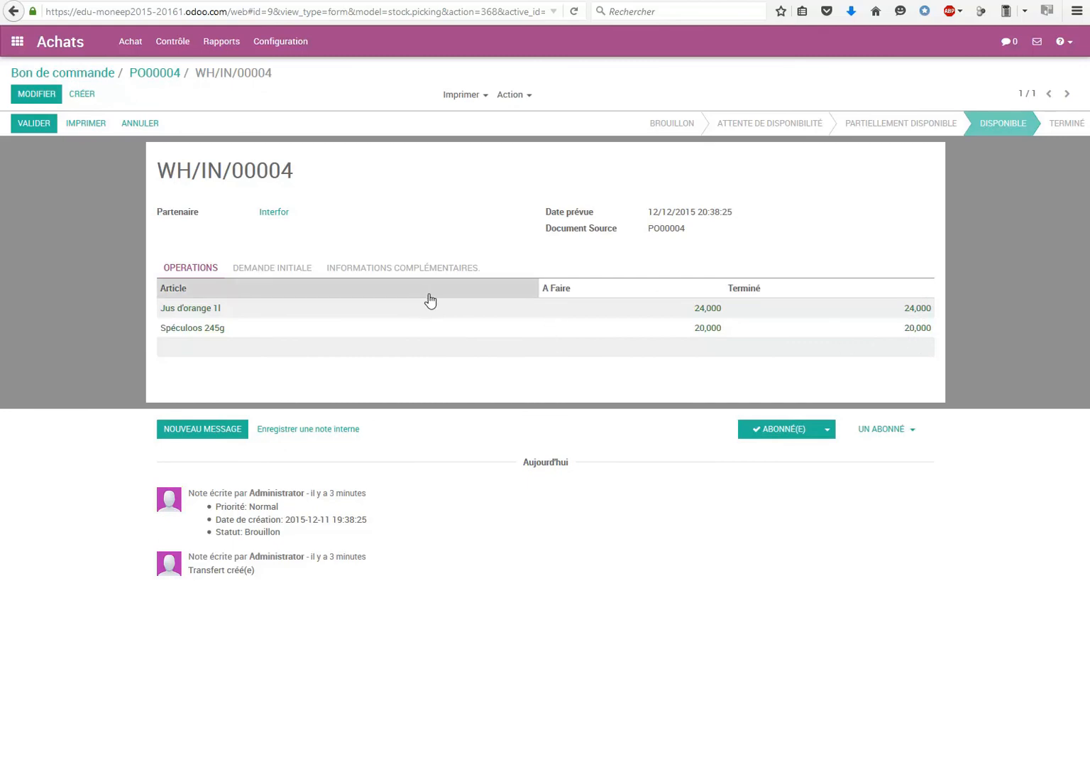
{"action": "left_click", "coordinate": [25, 127]}
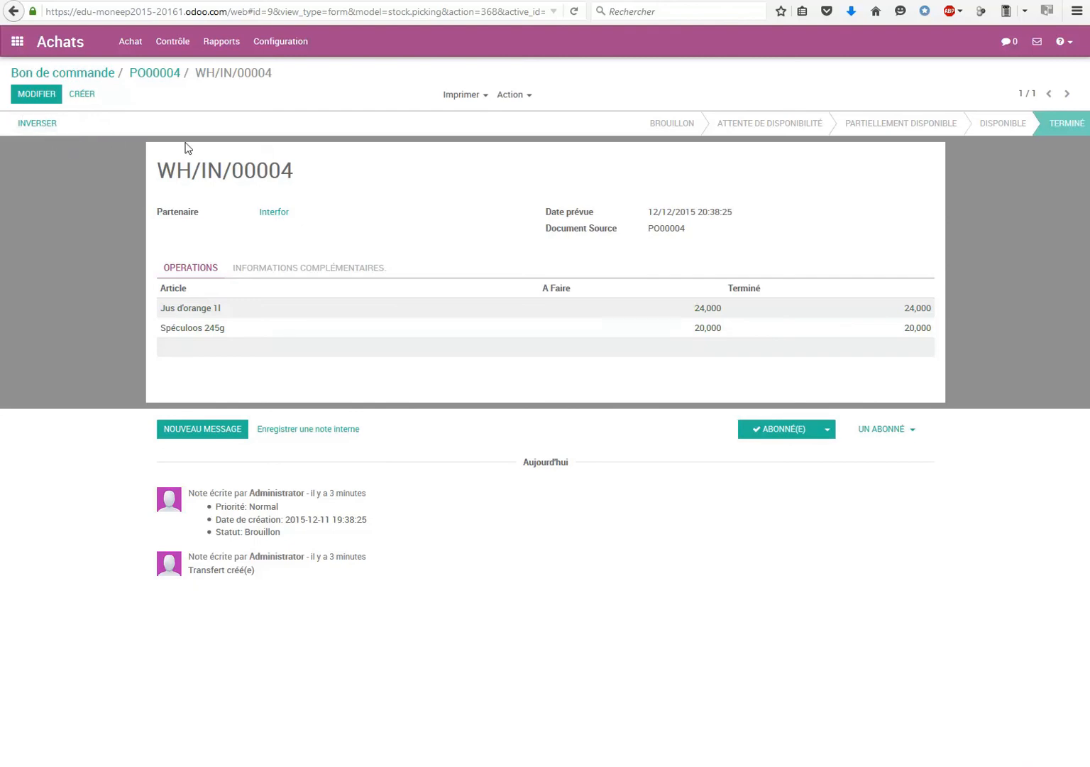
Refresh the Articles list and check the available stock, including the detail record of Jus d'orange 1l
{"action": "left_click", "coordinate": [46, 129]}
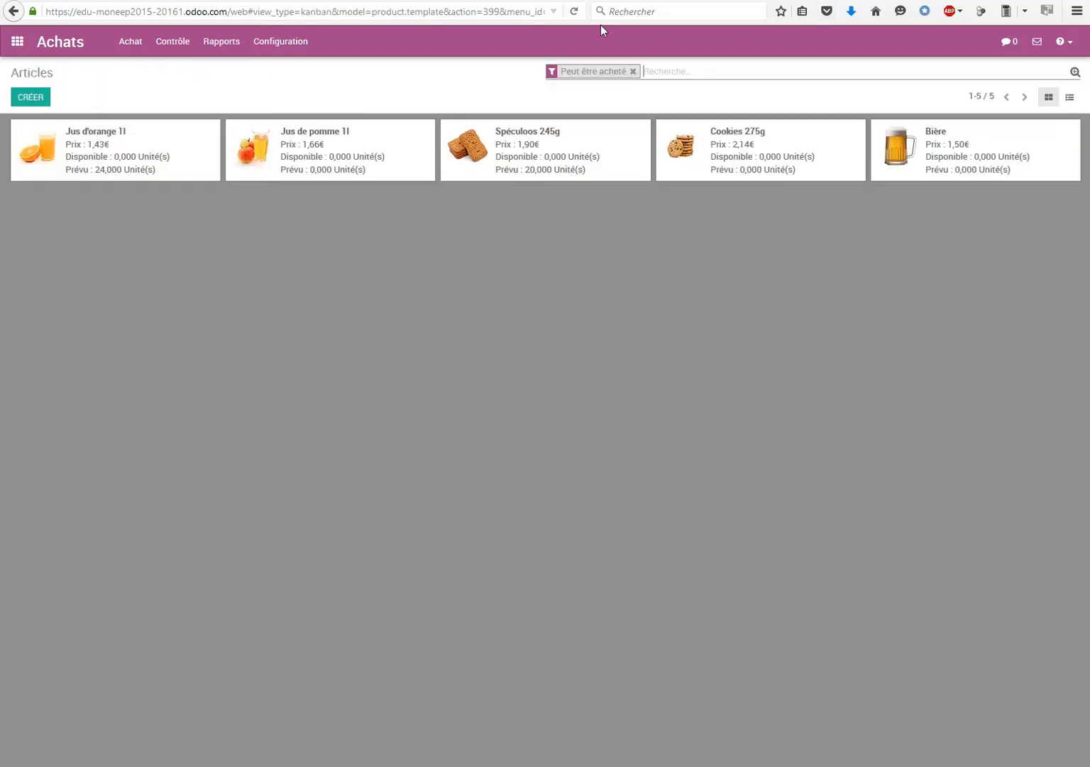
{"action": "left_click", "coordinate": [575, 12]}
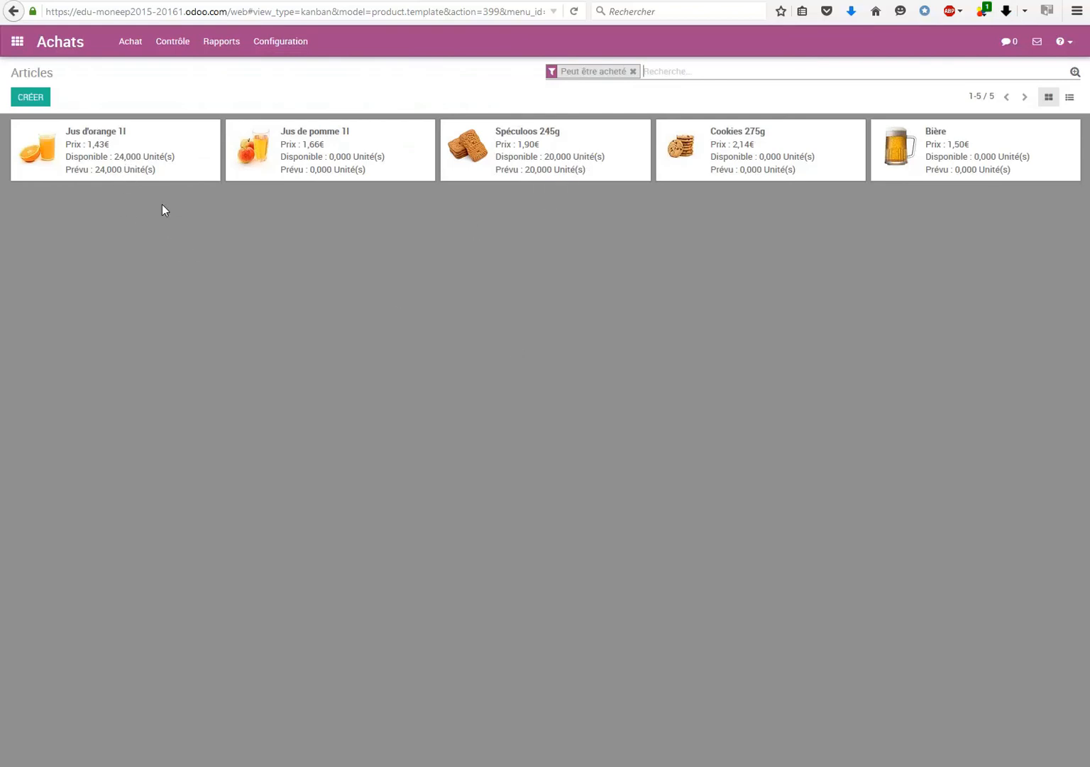
{"action": "left_click", "coordinate": [140, 162]}
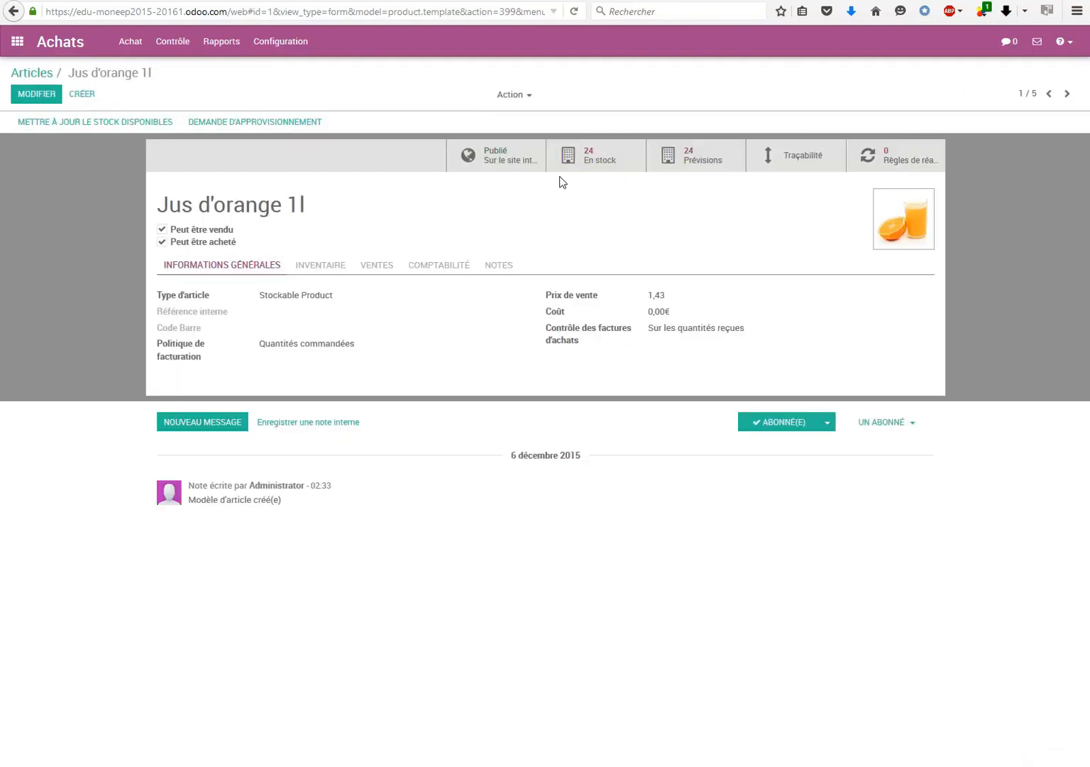
{"action": "left_click", "coordinate": [32, 73]}
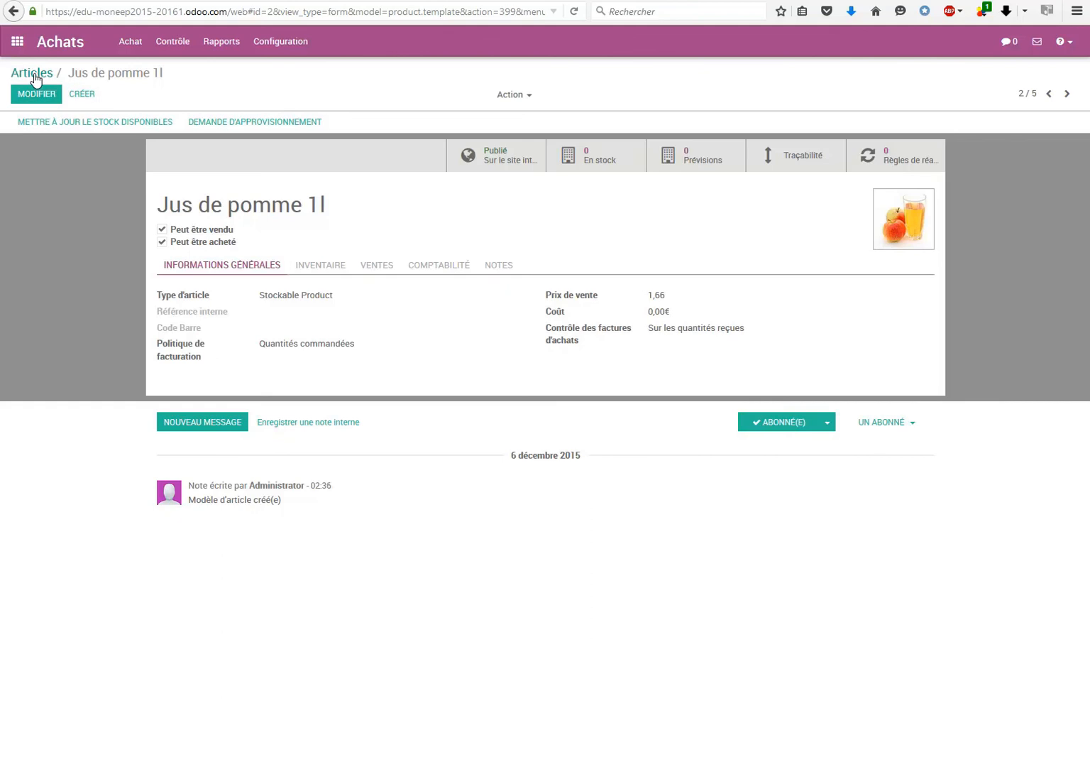
{"action": "left_click", "coordinate": [34, 75]}
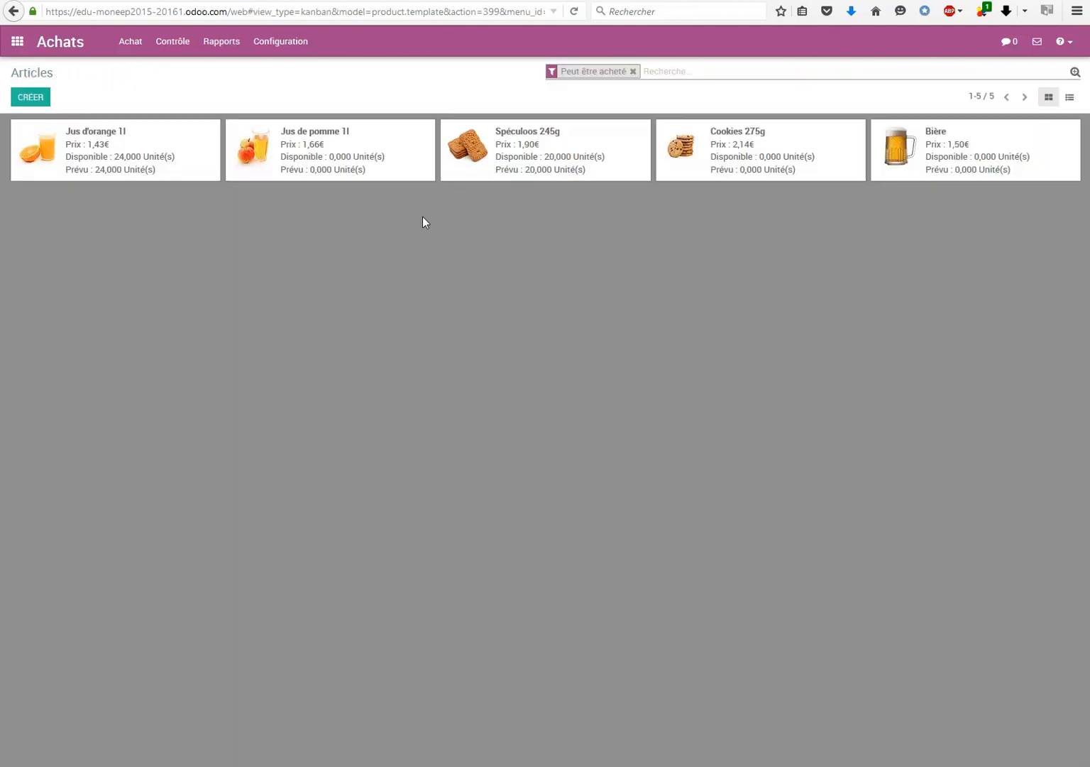
Go from the purchase orders to the supplier invoices (Factures Fournisseur) and create a new invoice with Interfor as supplier
{"action": "left_click", "coordinate": [128, 47]}
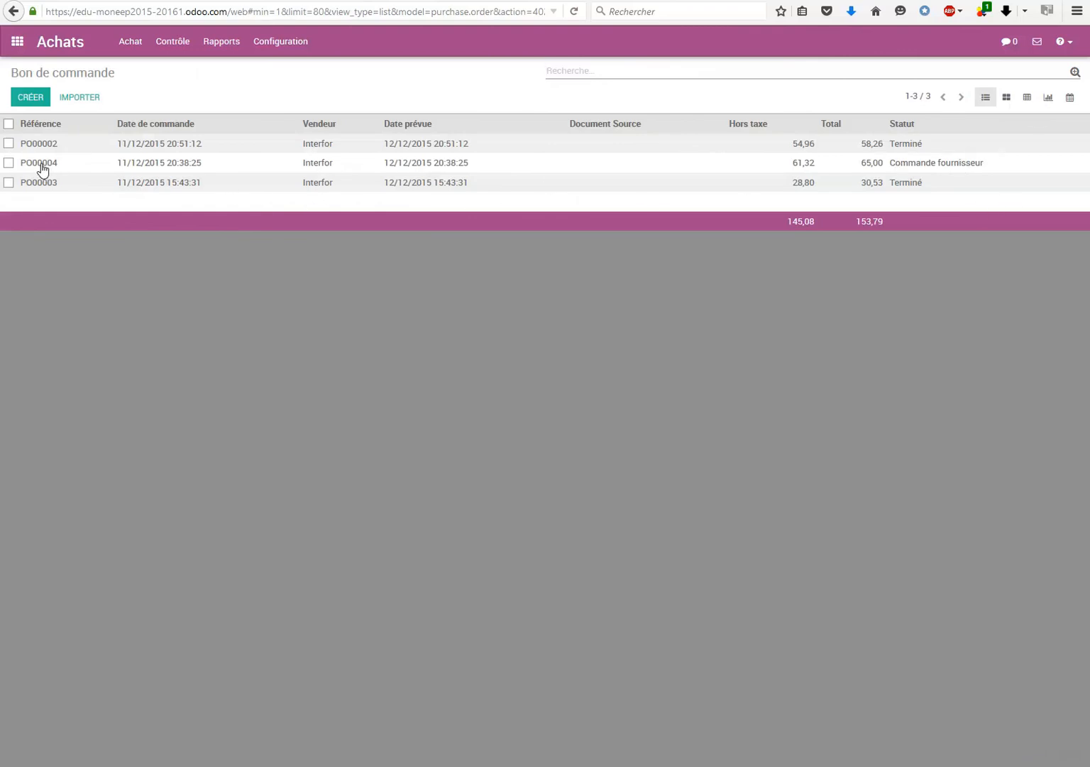
{"action": "left_click", "coordinate": [166, 44]}
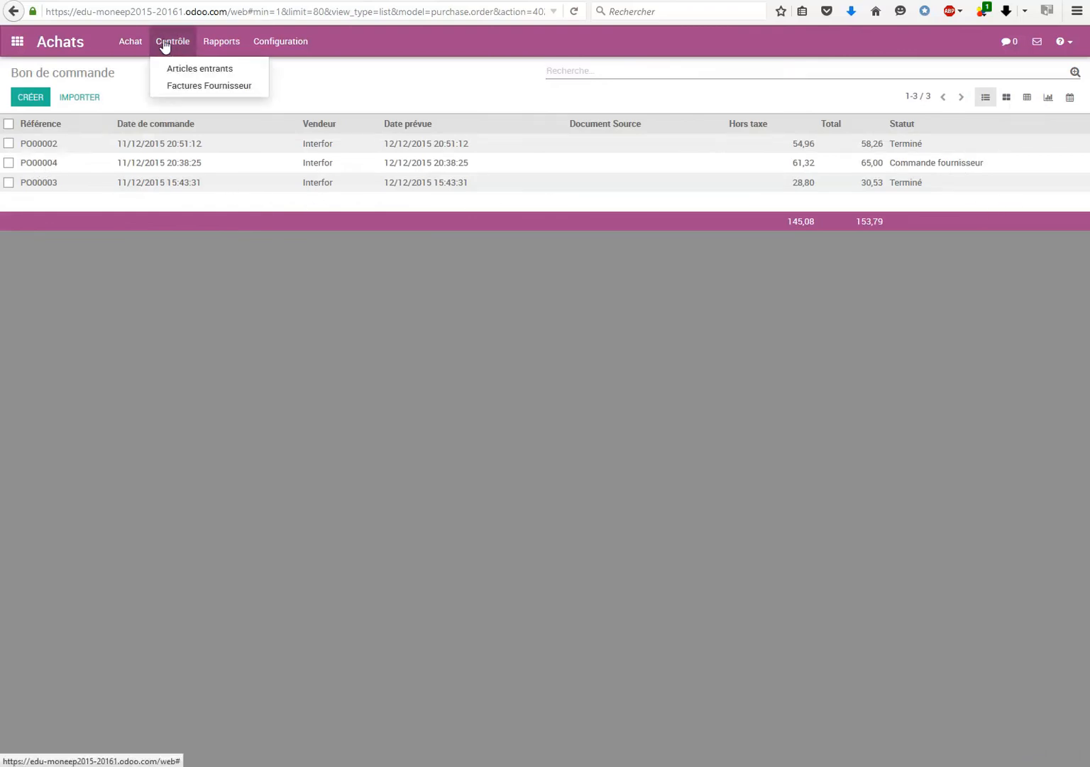
{"action": "left_click", "coordinate": [195, 86]}
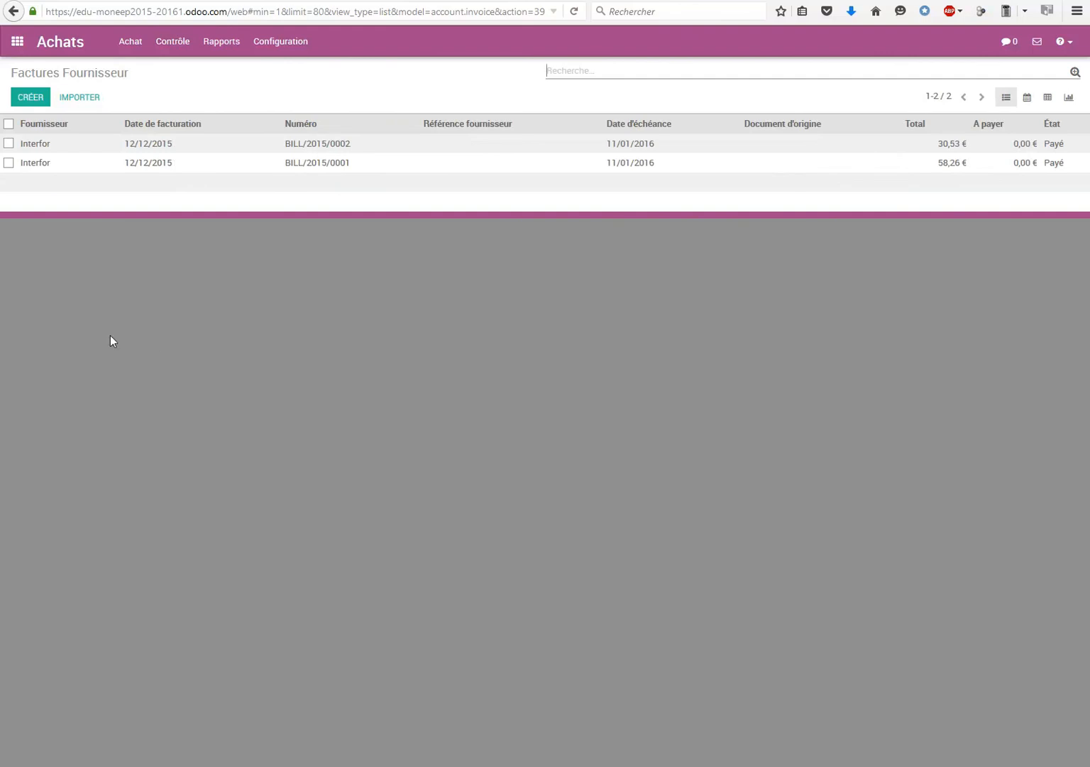
{"action": "left_click", "coordinate": [34, 99]}
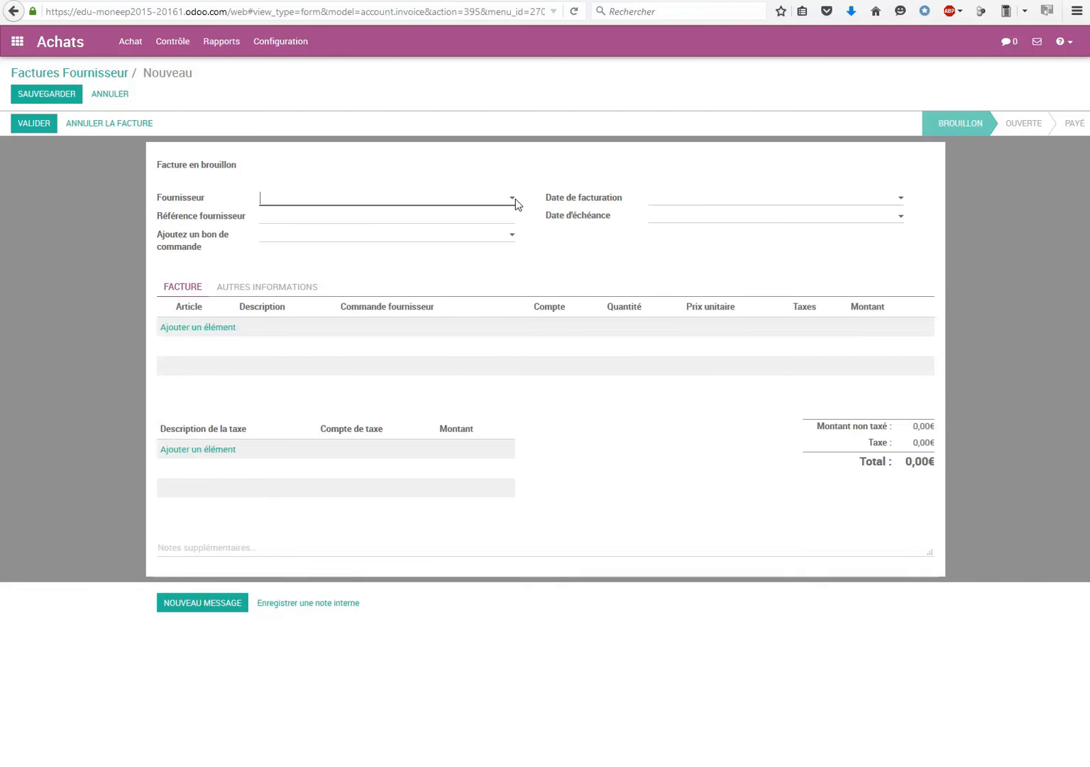
{"action": "left_click", "coordinate": [514, 200]}
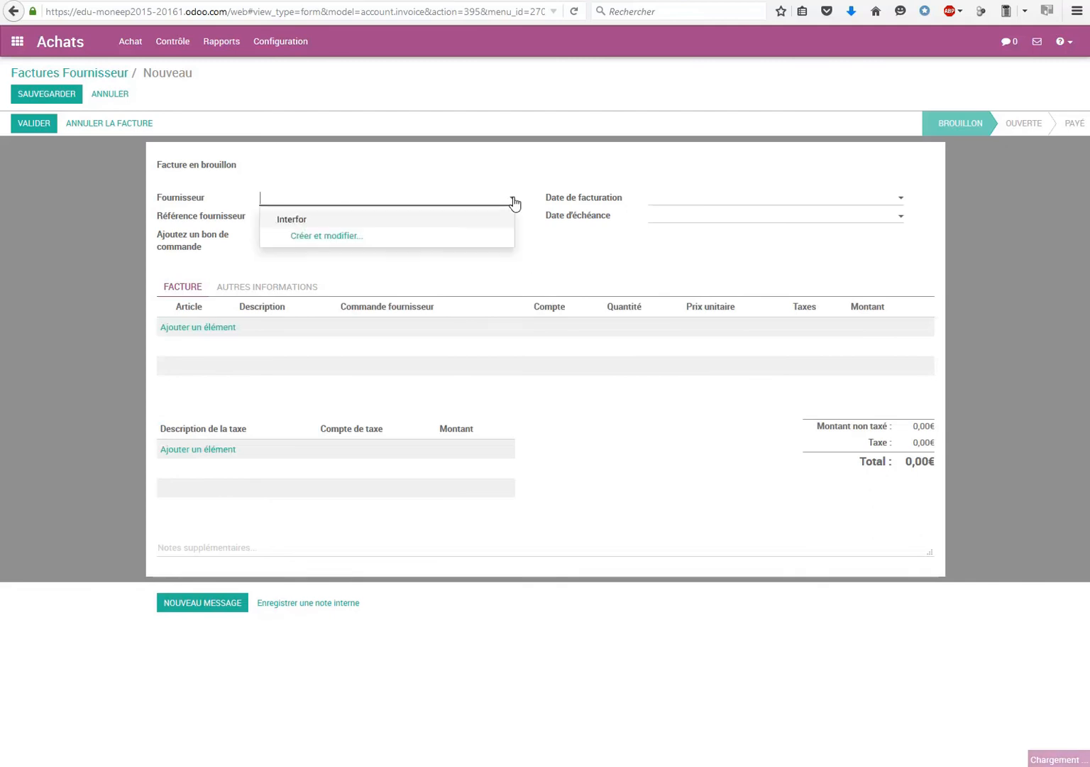
{"action": "left_click", "coordinate": [292, 220]}
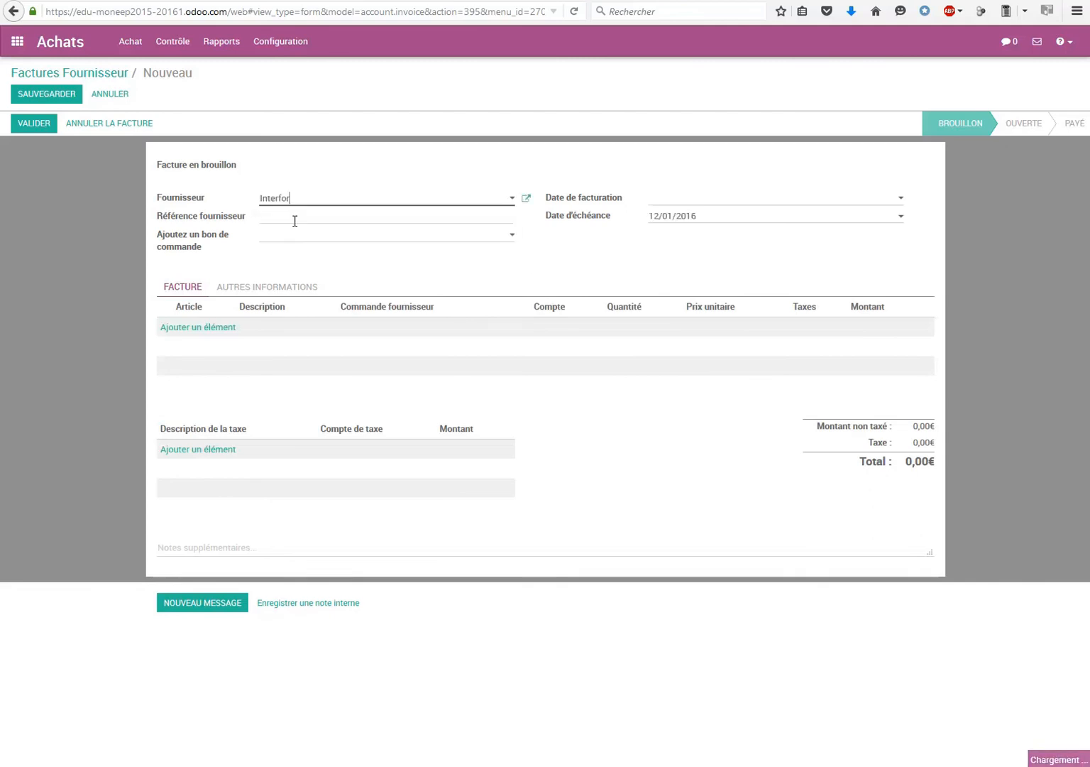
Add purchase order PO00004 to the draft invoice, set the invoice date to 13/12/2015 and save it
{"action": "left_click", "coordinate": [513, 237]}
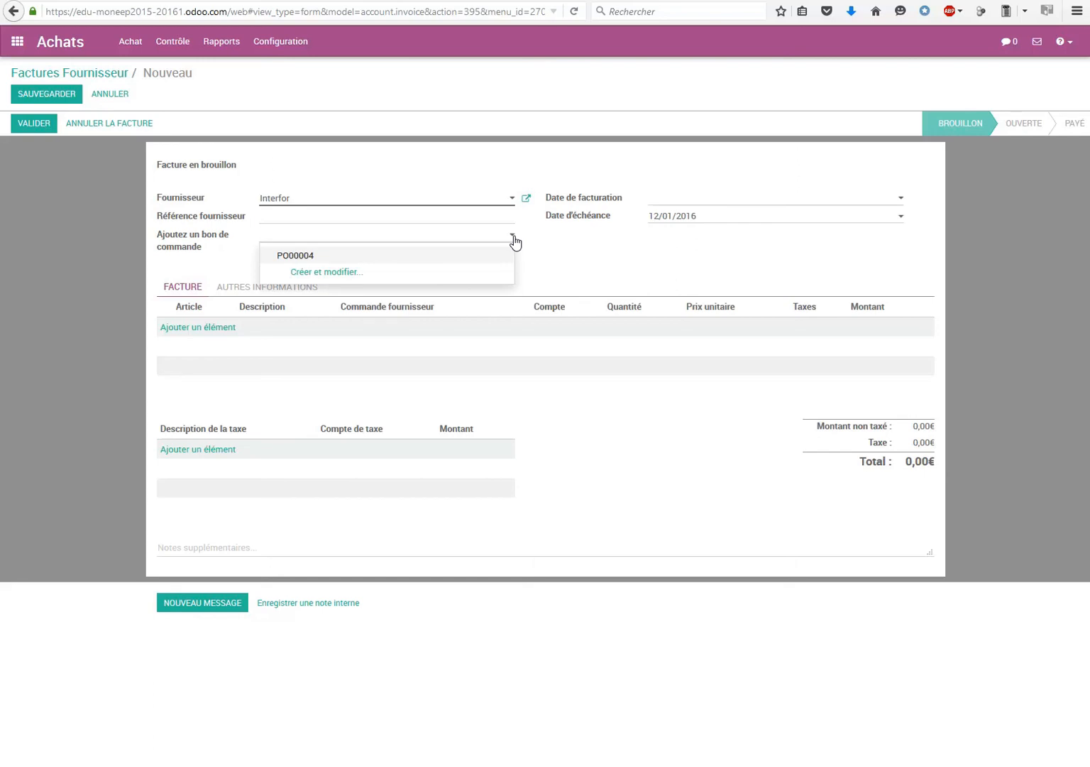
{"action": "left_click", "coordinate": [298, 258]}
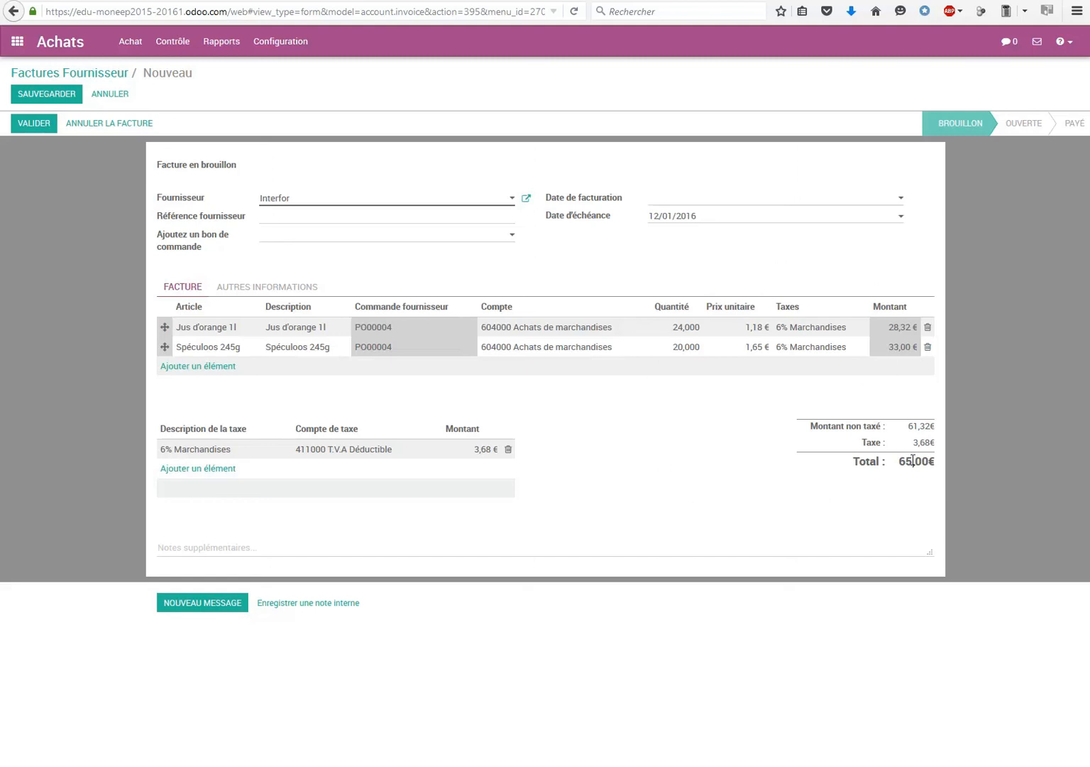
{"action": "left_click", "coordinate": [902, 201]}
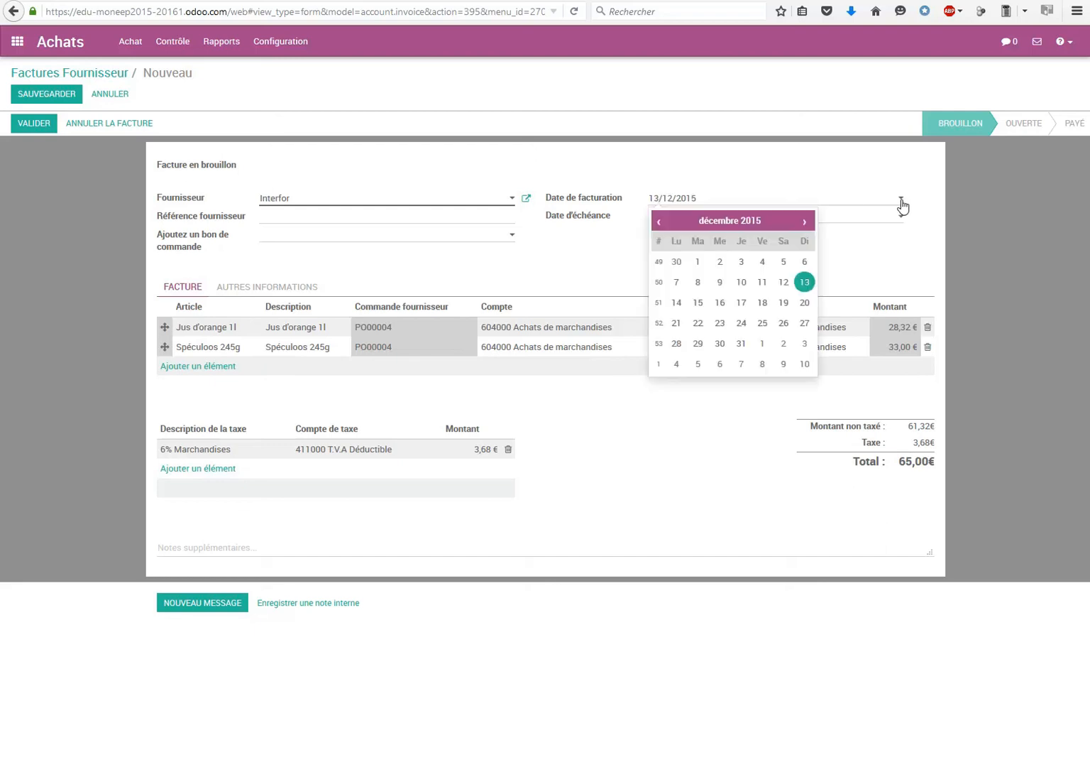
{"action": "left_click", "coordinate": [805, 283]}
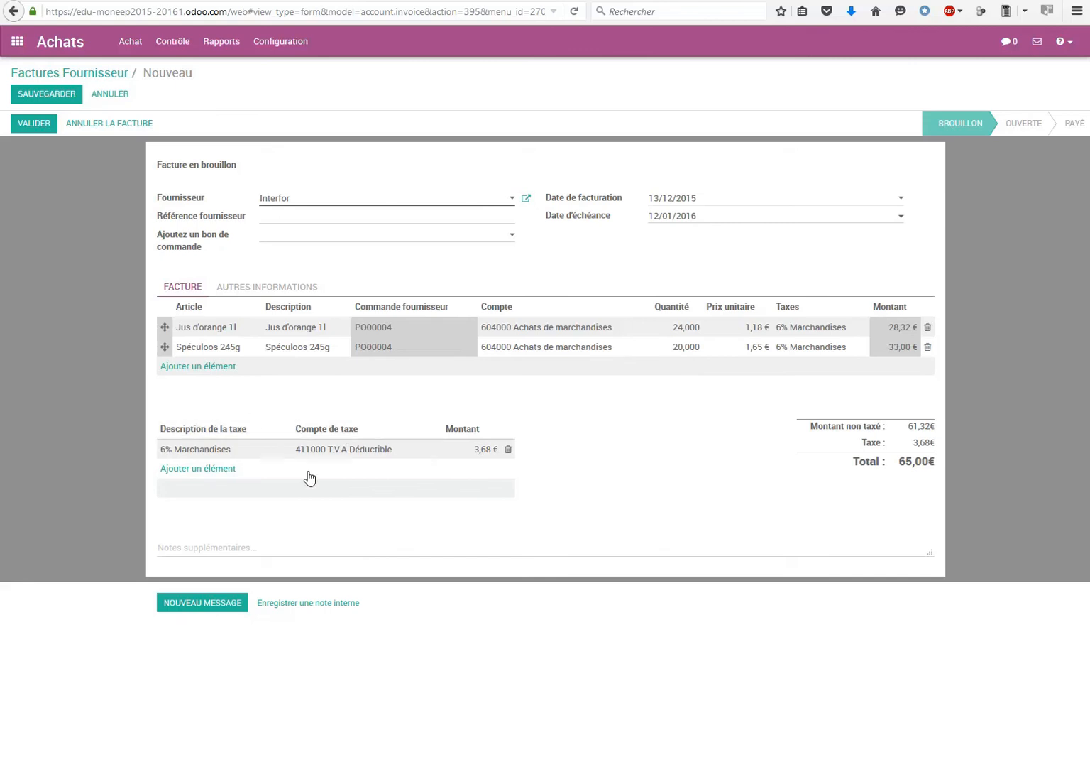
{"action": "left_click", "coordinate": [46, 94]}
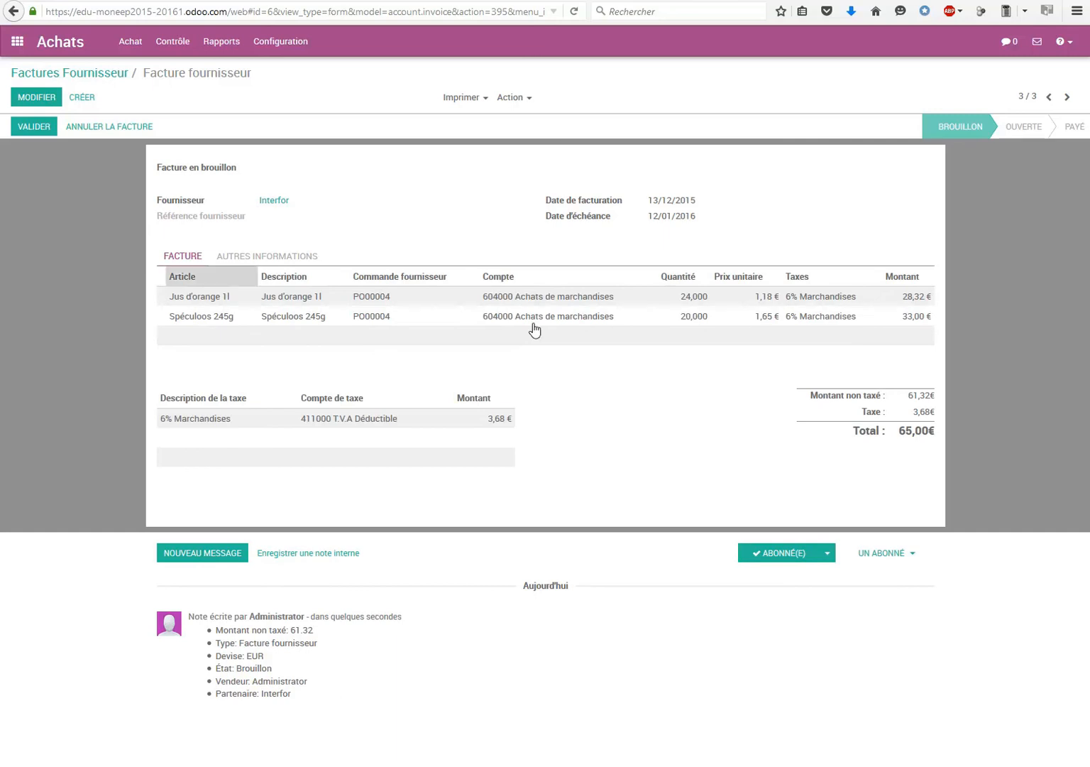
Validate the Interfor invoice and record its full payment with Bank (EUR) as payment method
{"action": "left_click", "coordinate": [25, 129]}
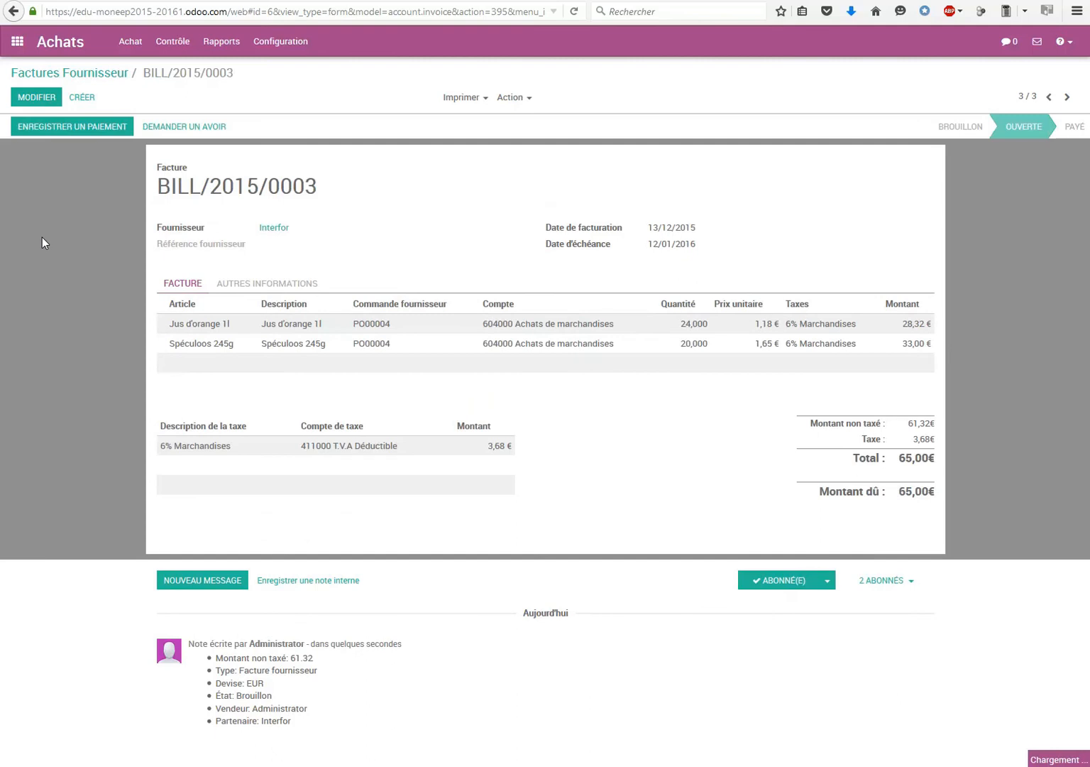
{"action": "left_click", "coordinate": [88, 127]}
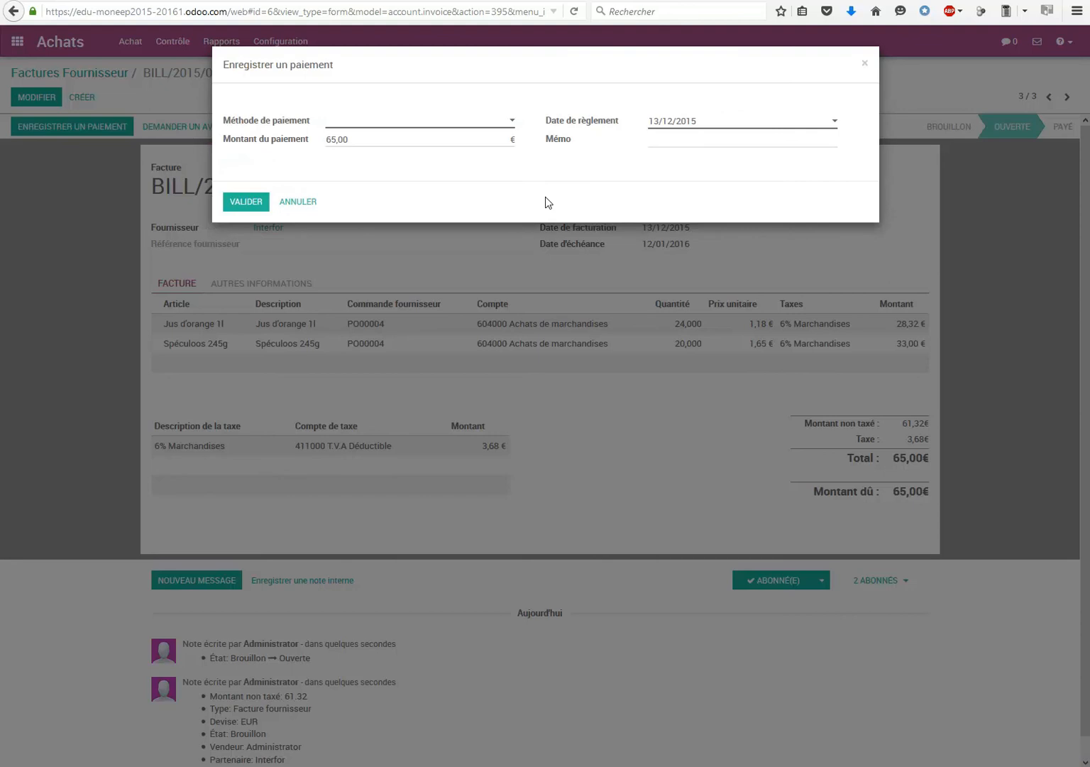
{"action": "left_click", "coordinate": [512, 122]}
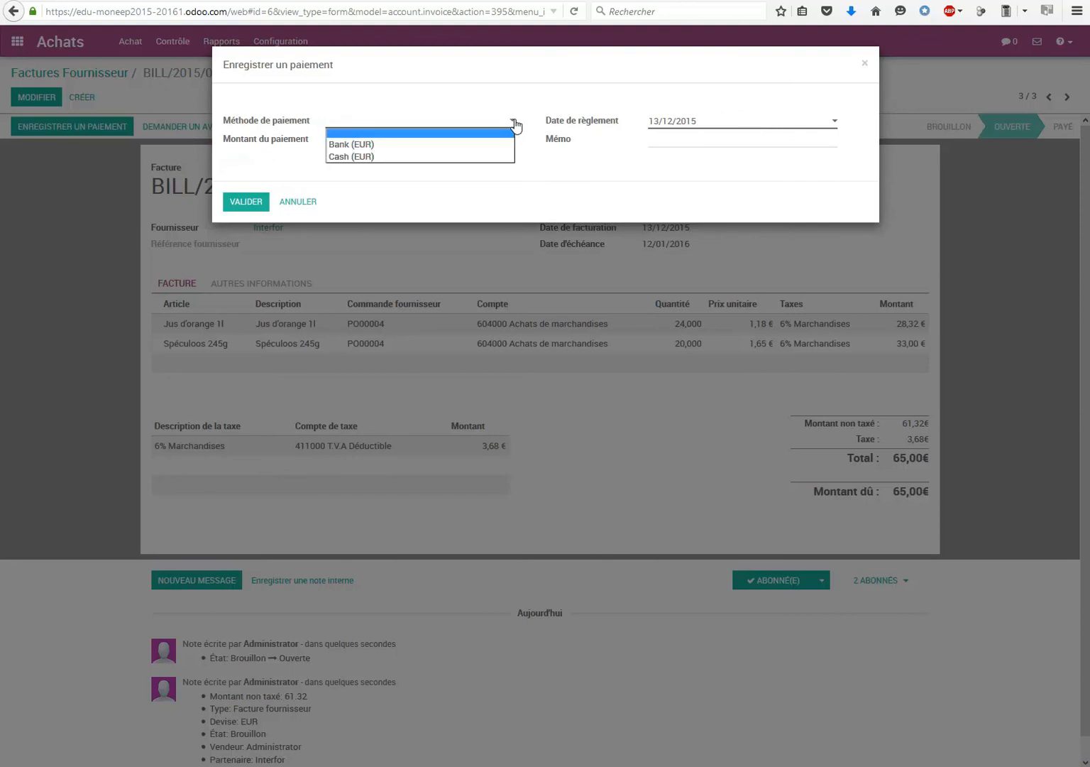
{"action": "left_click", "coordinate": [355, 145]}
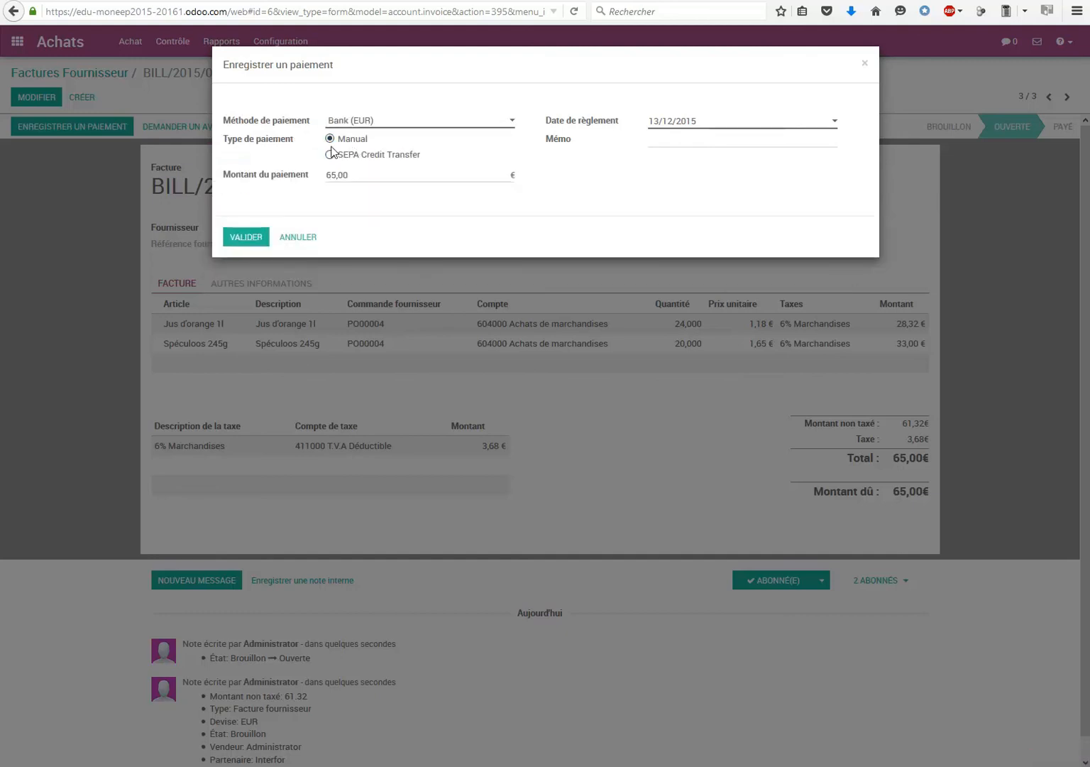
{"action": "left_click", "coordinate": [245, 238]}
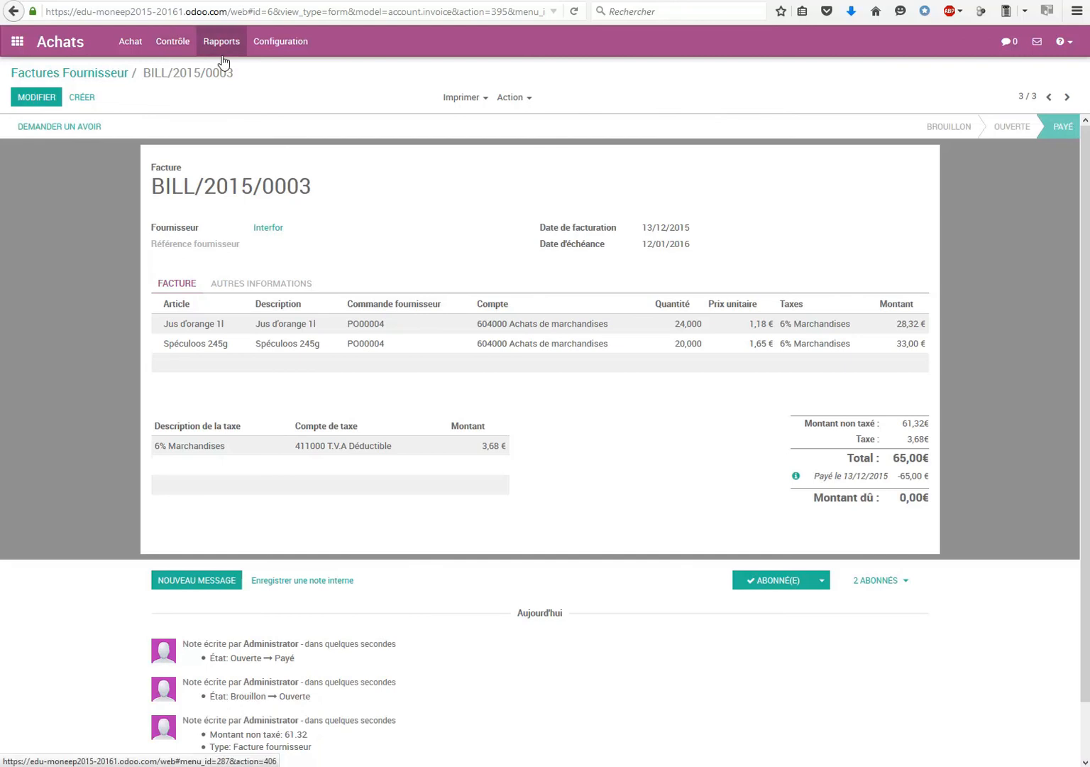
Return to the supplier invoices list and open the Interfor invoice BILL/2015/0003 to check its payment status
{"action": "left_click", "coordinate": [169, 55]}
{"action": "left_click", "coordinate": [180, 86]}
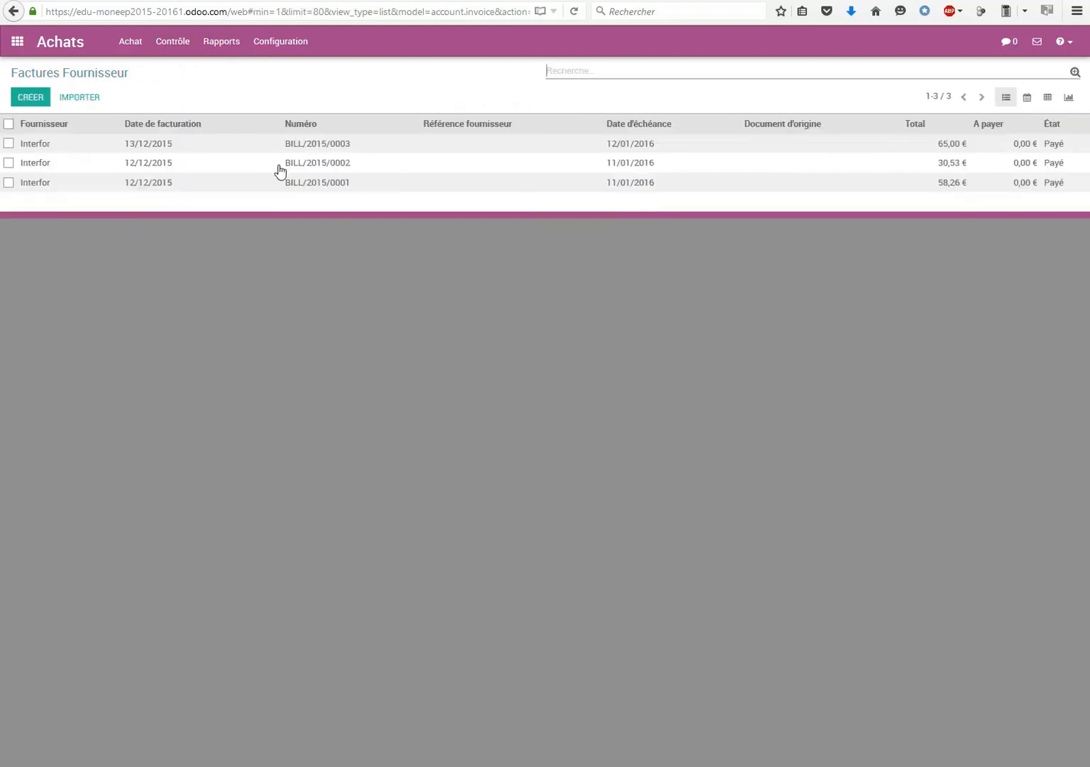
{"action": "left_click", "coordinate": [44, 148]}
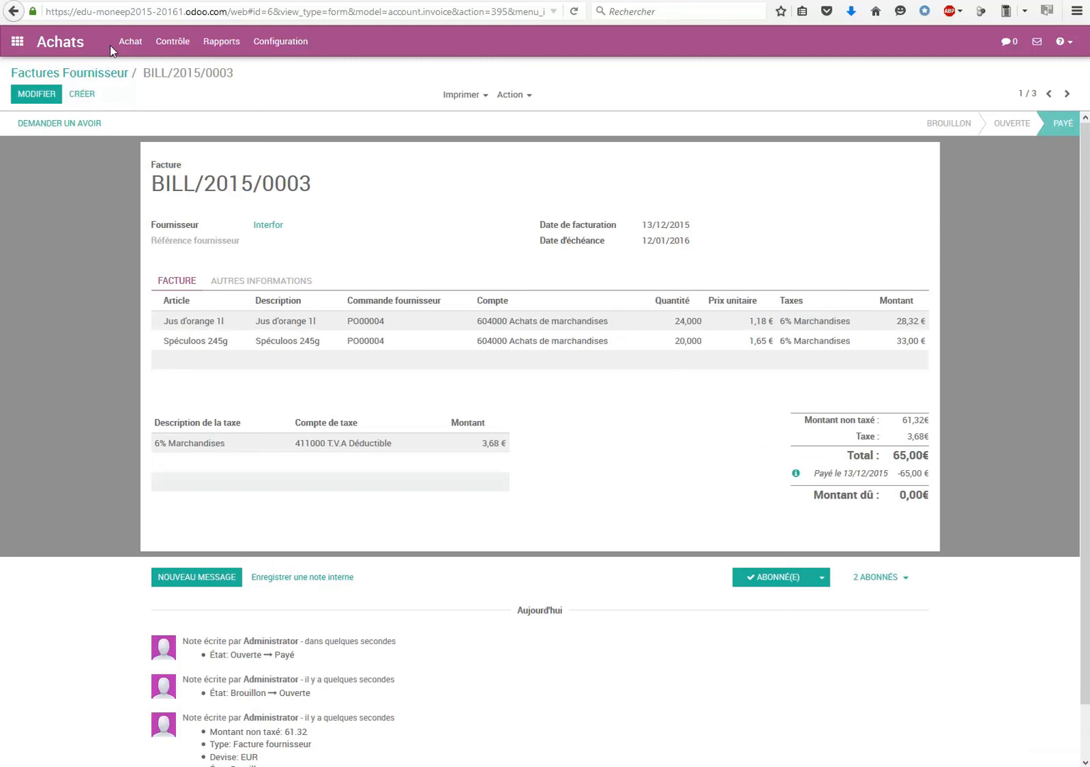
Open the supplier record of Interfor and review its linked supplier invoices and purchases
{"action": "left_click", "coordinate": [130, 44]}
{"action": "left_click", "coordinate": [156, 103]}
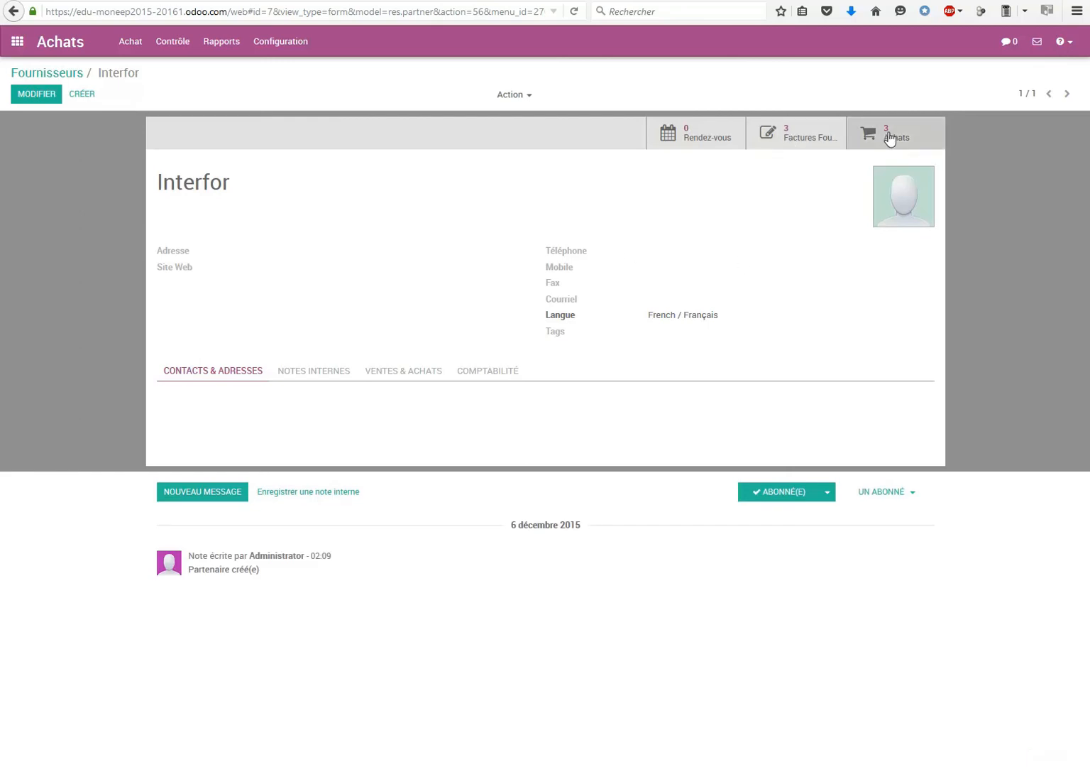
{"action": "left_click", "coordinate": [804, 140]}
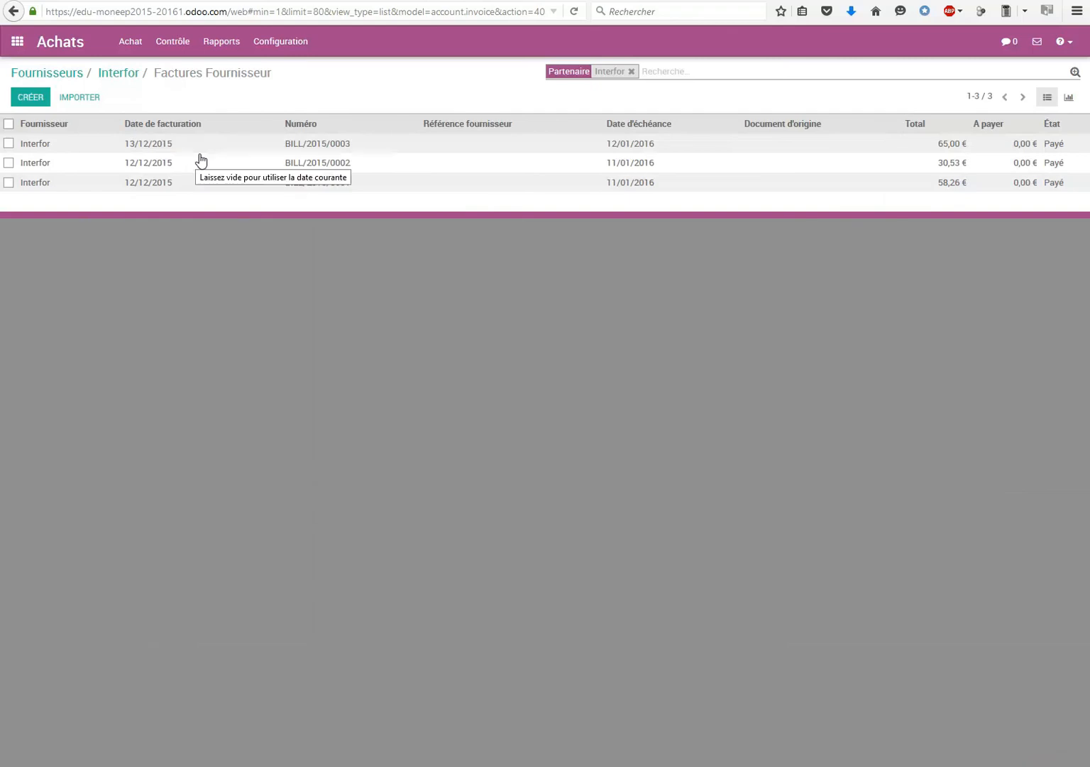
{"action": "left_click", "coordinate": [12, 11]}
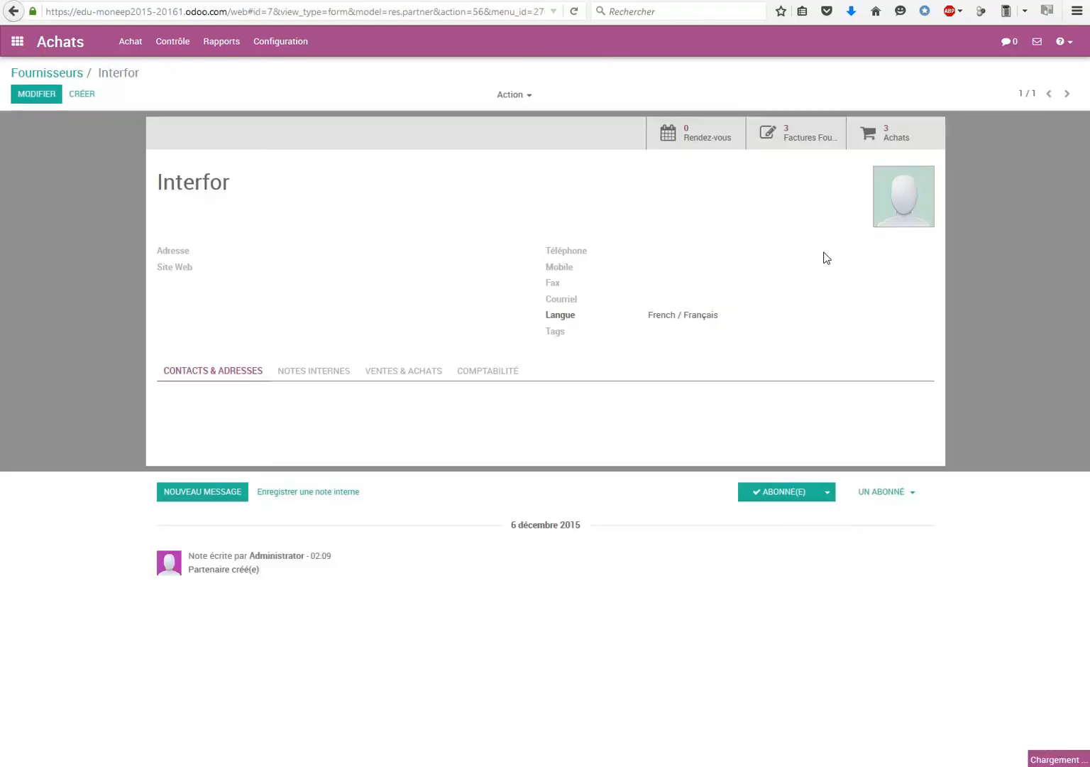
{"action": "left_click", "coordinate": [889, 135]}
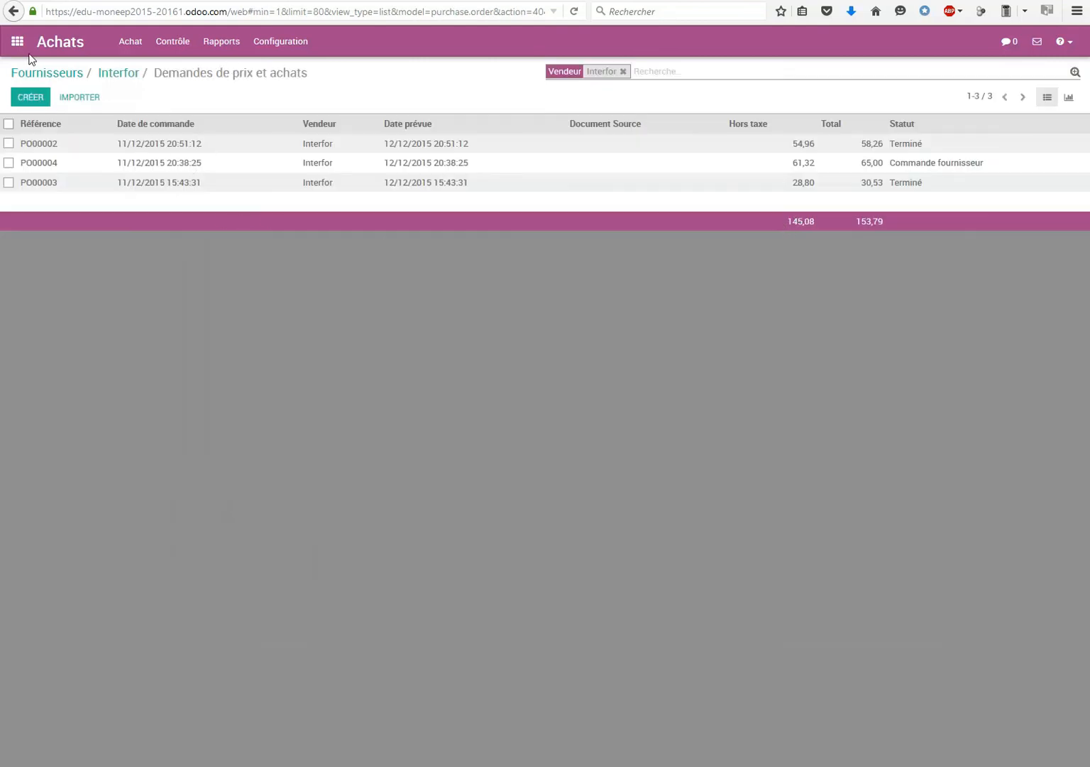
Set Interfor's purchase order with status "Commande fournisseur" to the state "fait", and open the list of all purchase orders
{"action": "left_click", "coordinate": [13, 12]}
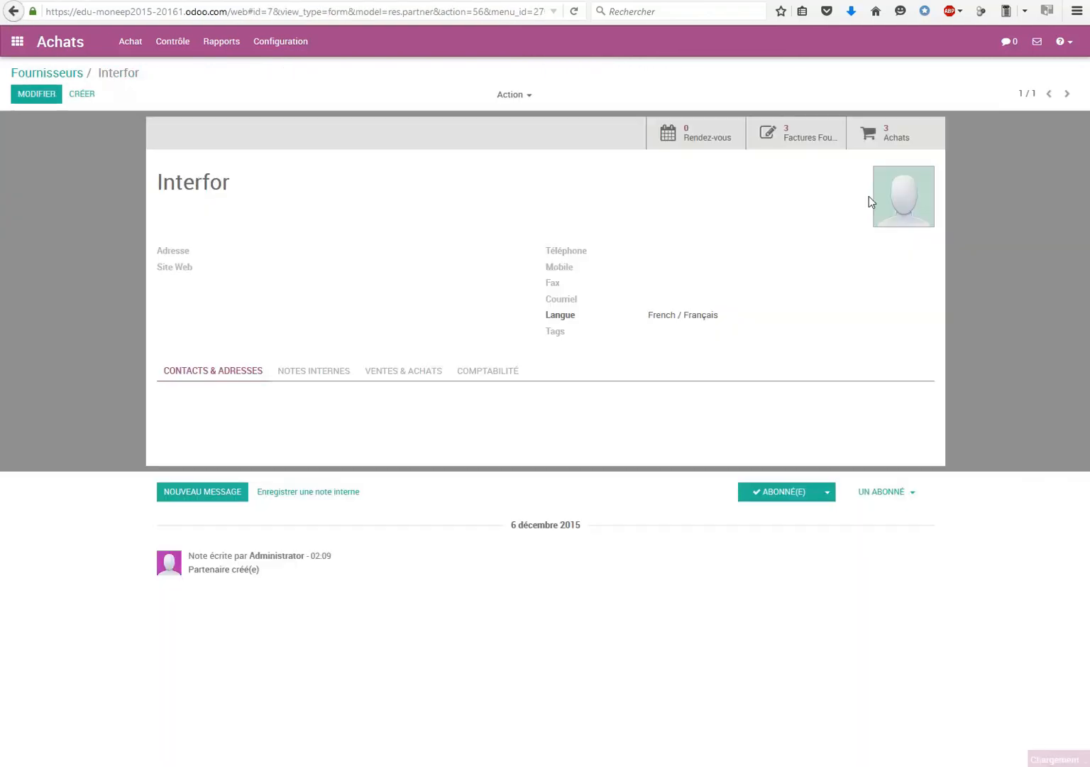
{"action": "left_click", "coordinate": [886, 138]}
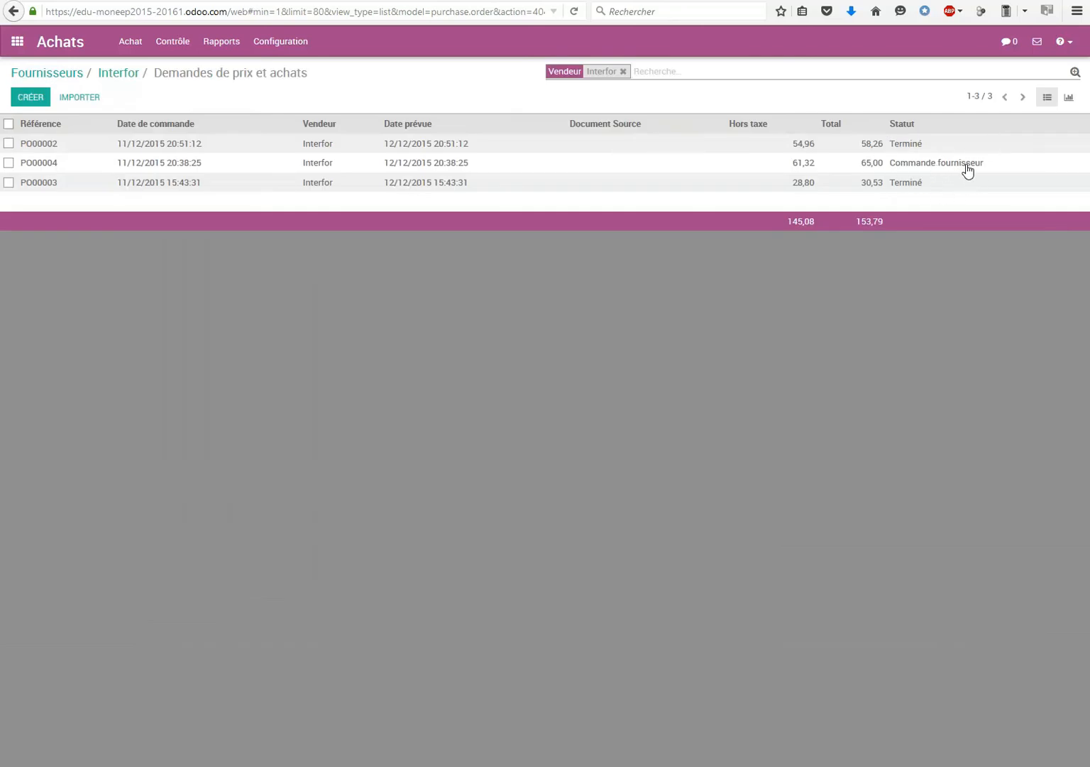
{"action": "left_click", "coordinate": [44, 162]}
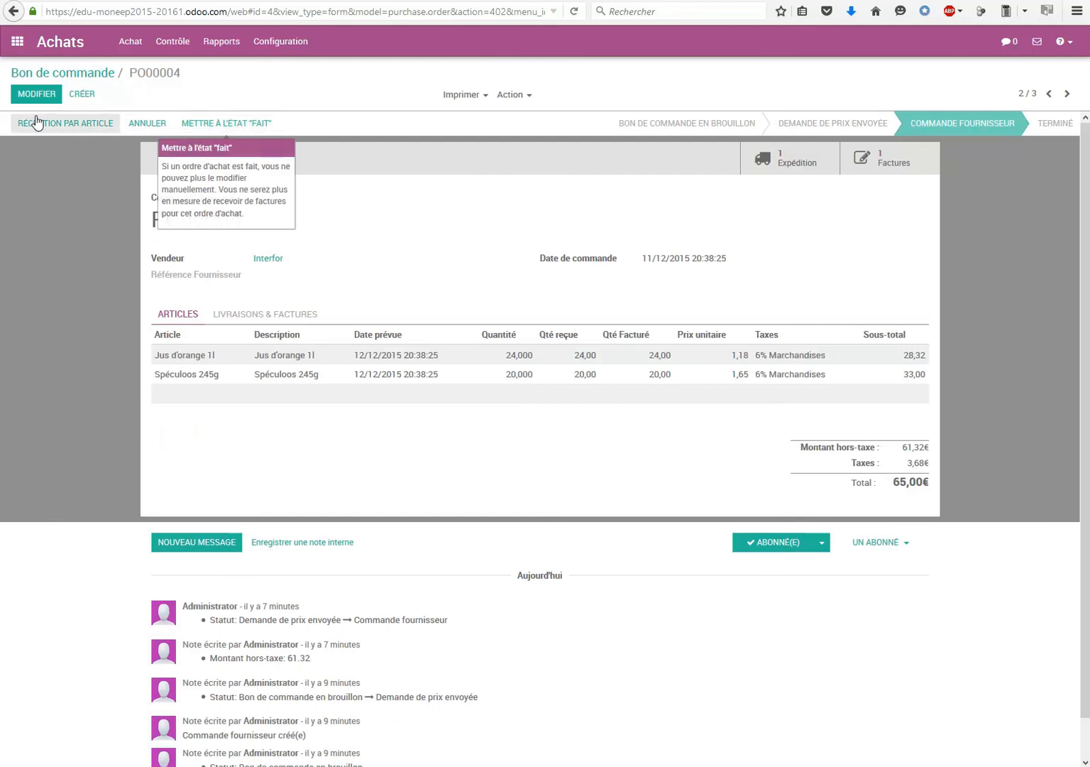
{"action": "left_click", "coordinate": [240, 132]}
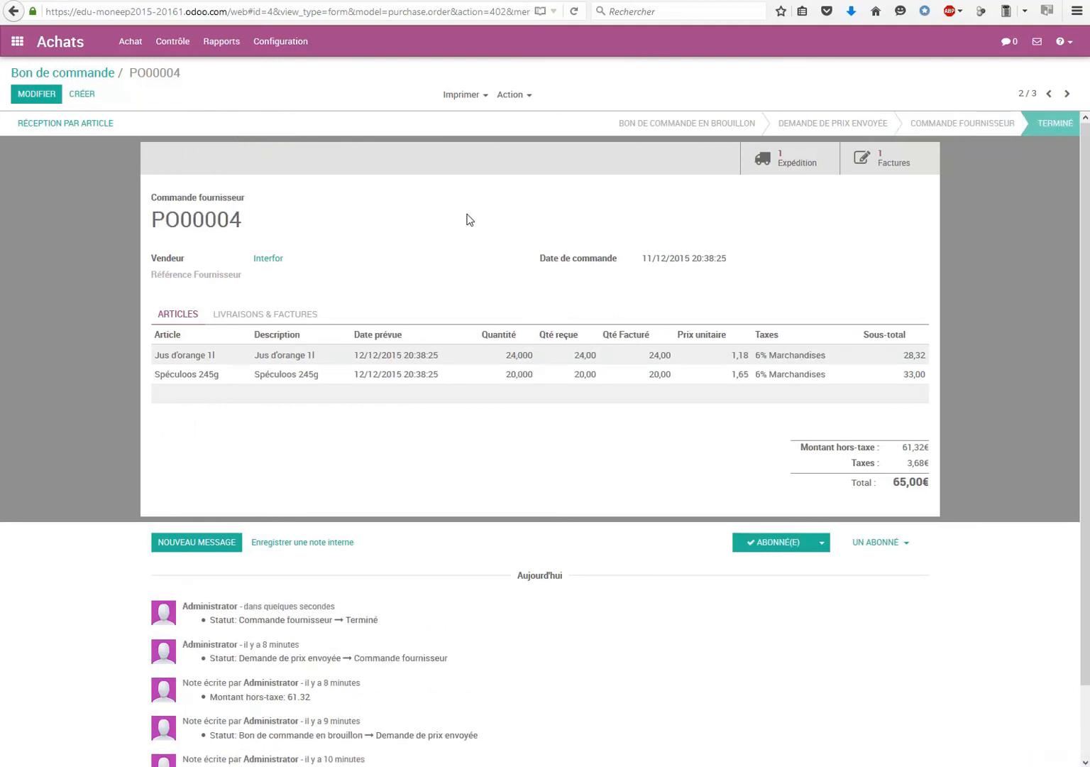
{"action": "left_click", "coordinate": [132, 44]}
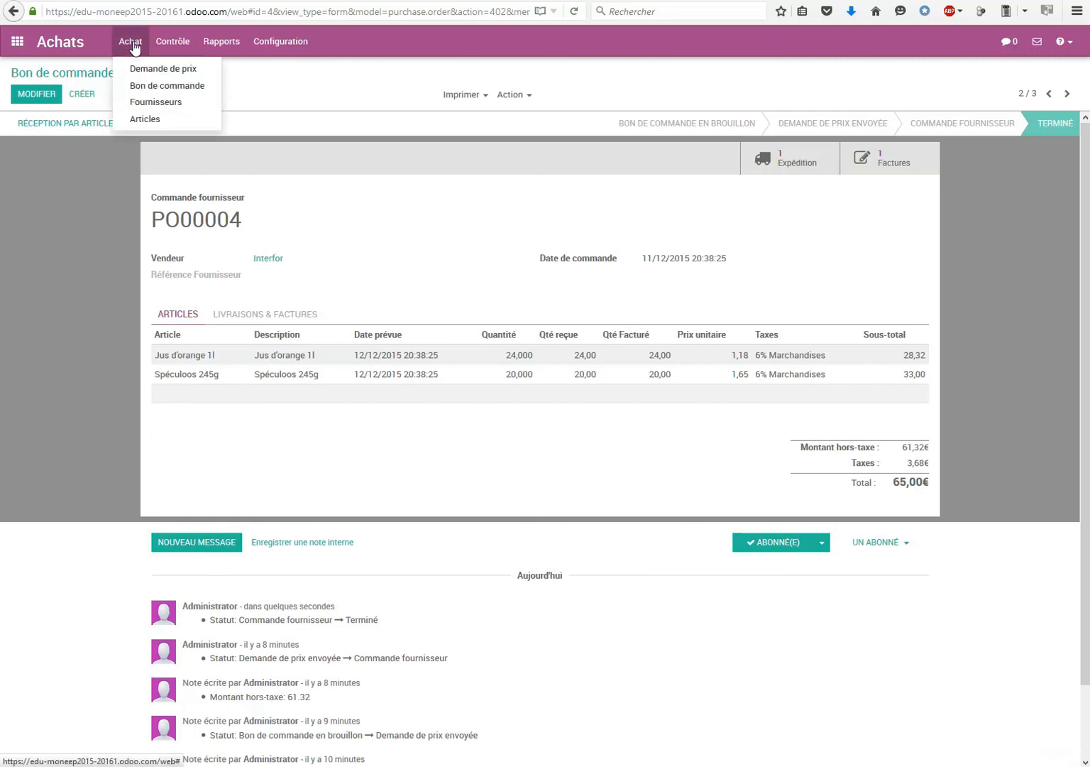
{"action": "left_click", "coordinate": [166, 85]}
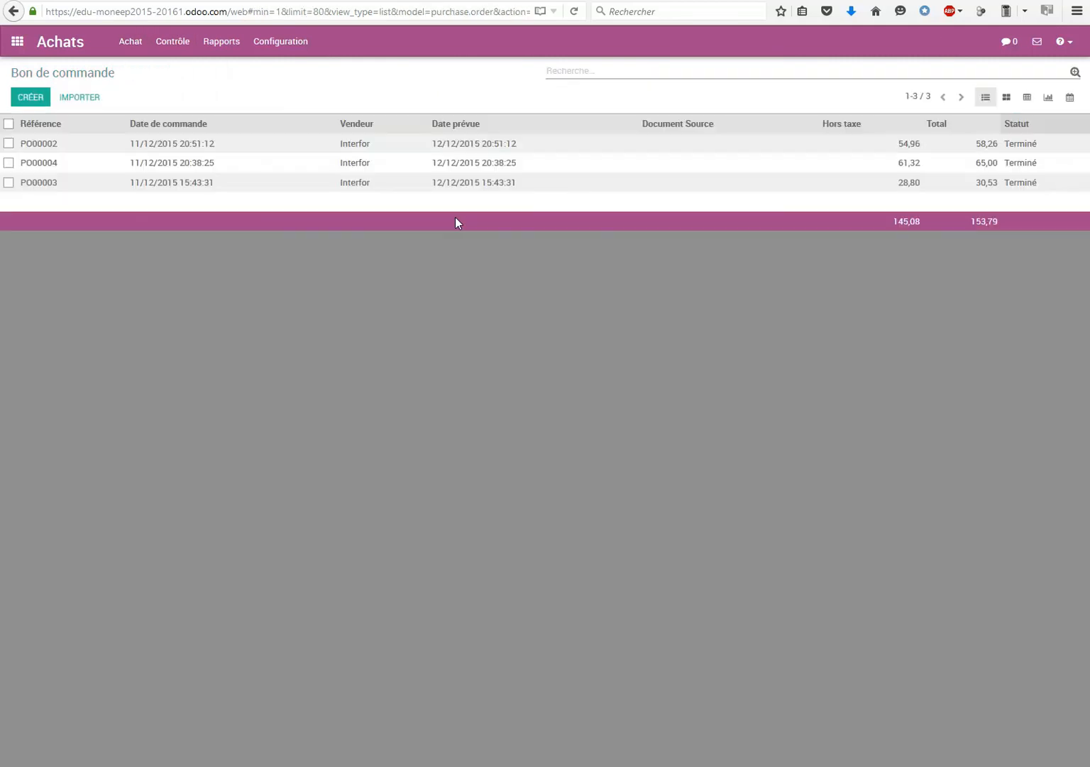